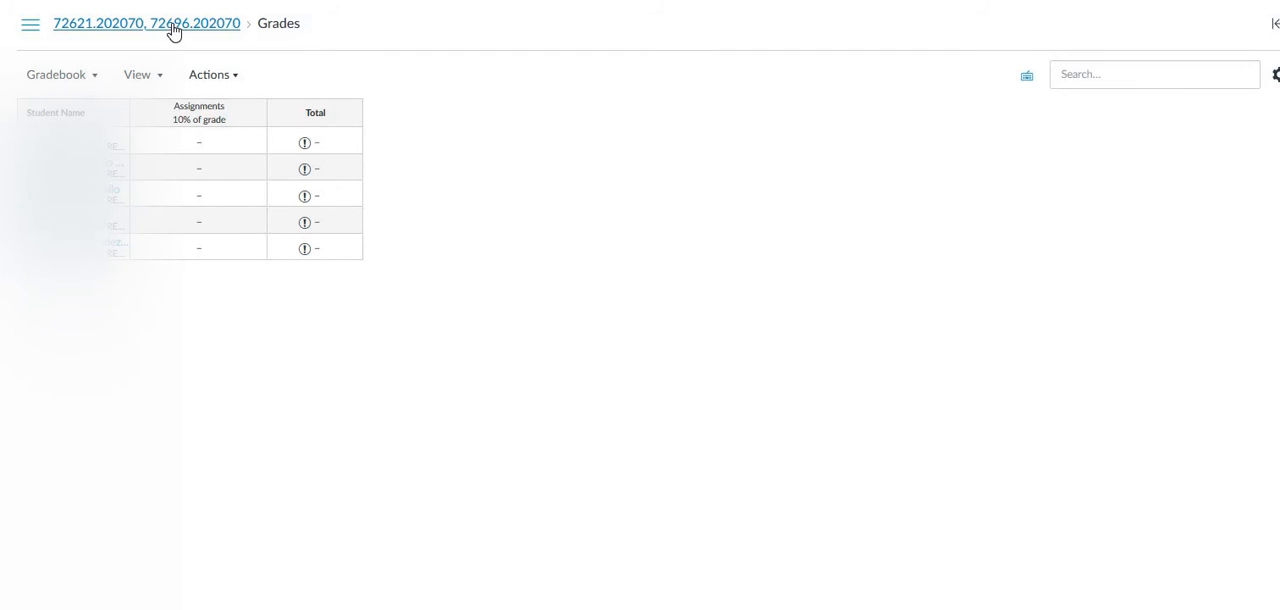
Start a new assignment from the course's Assignments page and name it fake assignment.
left_click(172, 30)
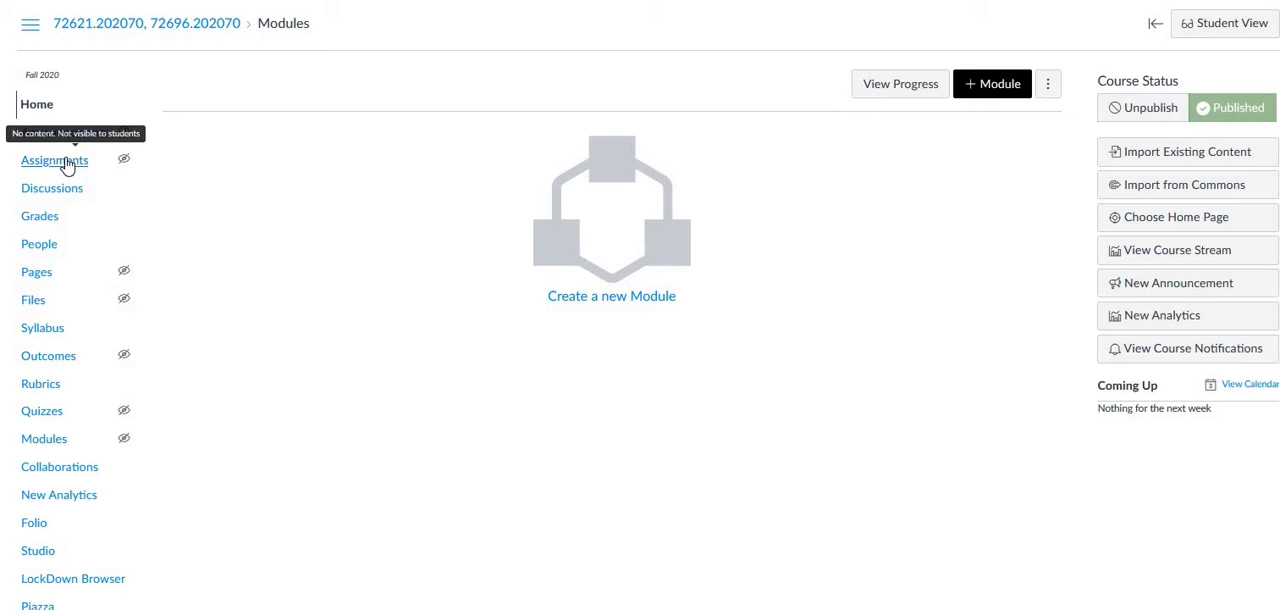
left_click(63, 162)
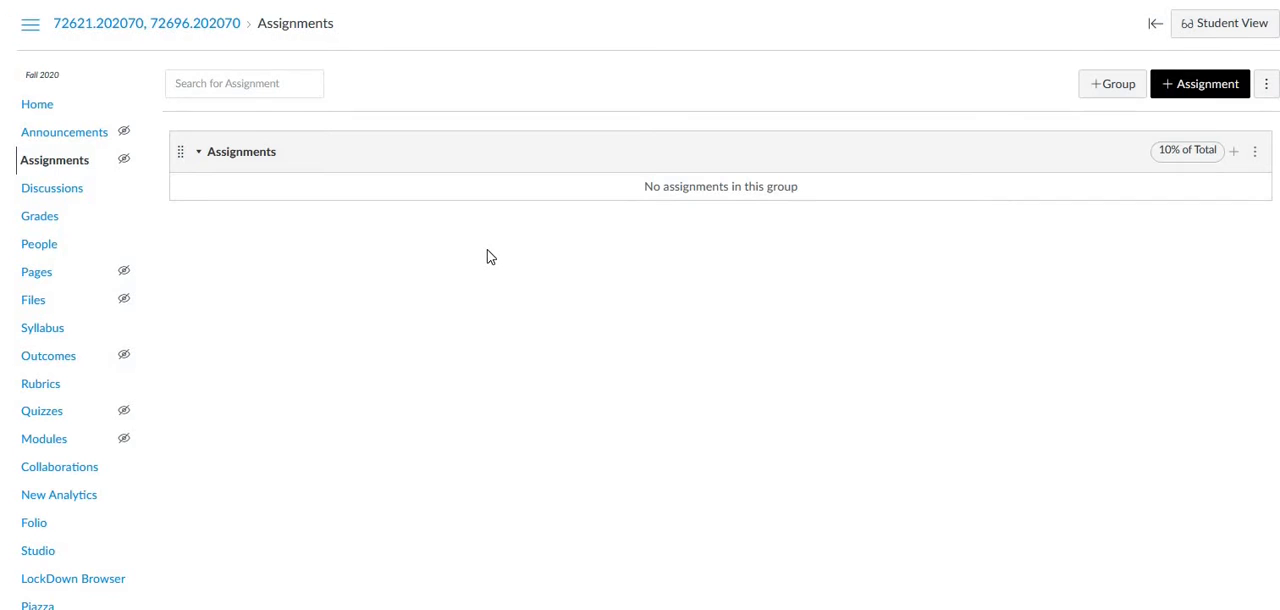
left_click(1188, 86)
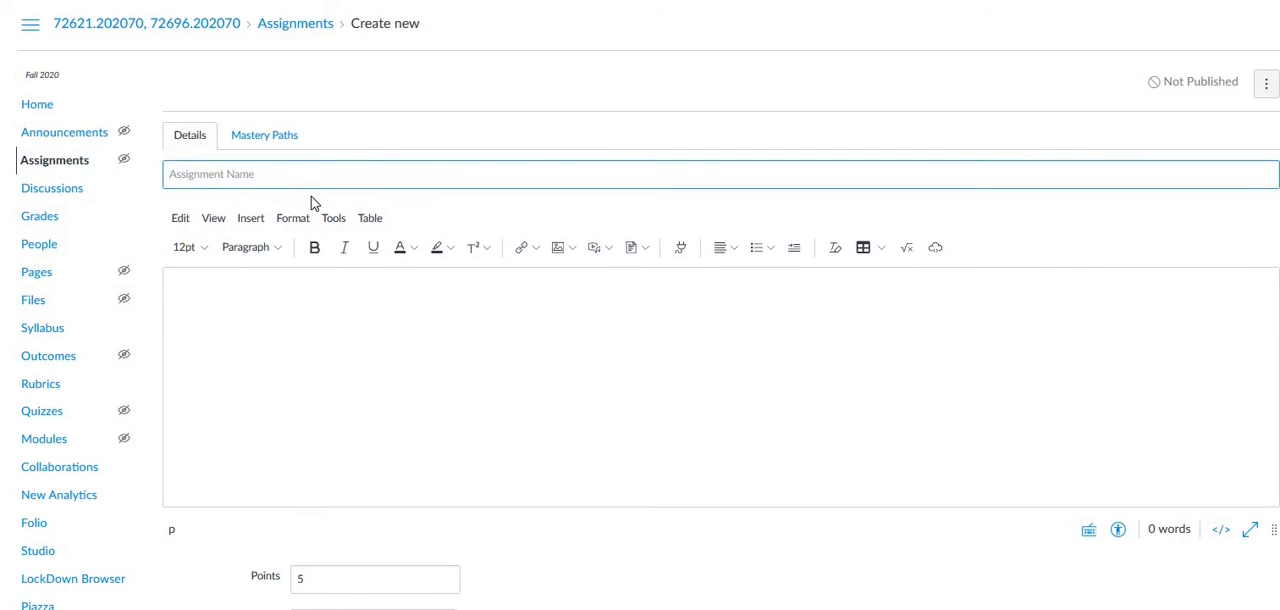
type("fa")
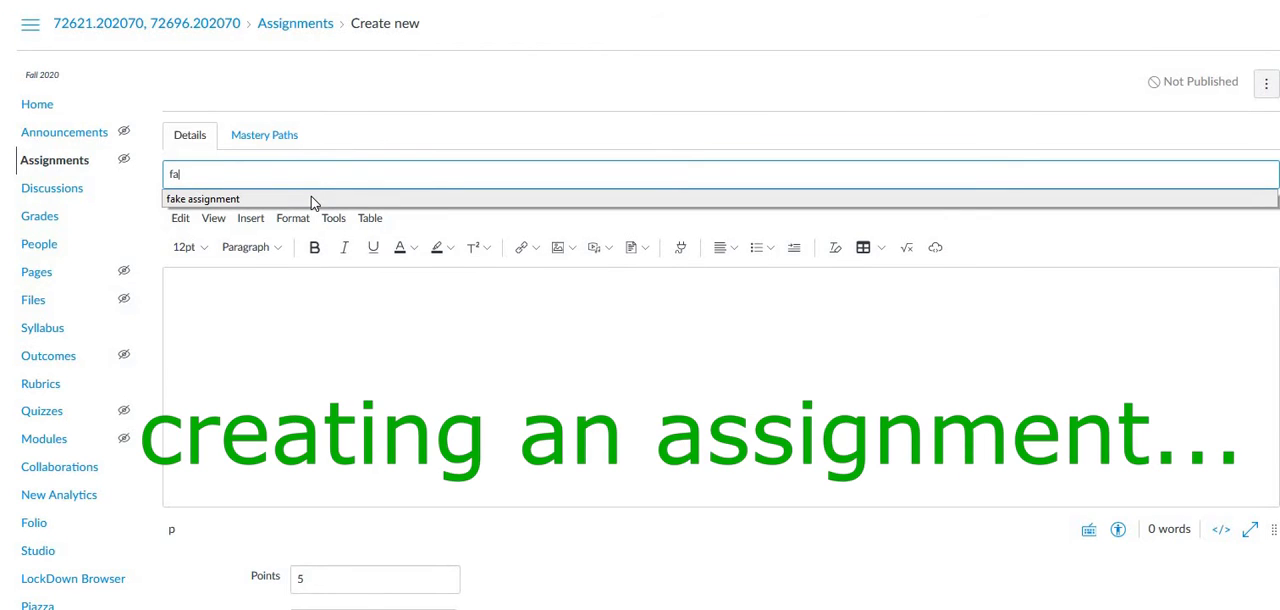
type("ke assignment")
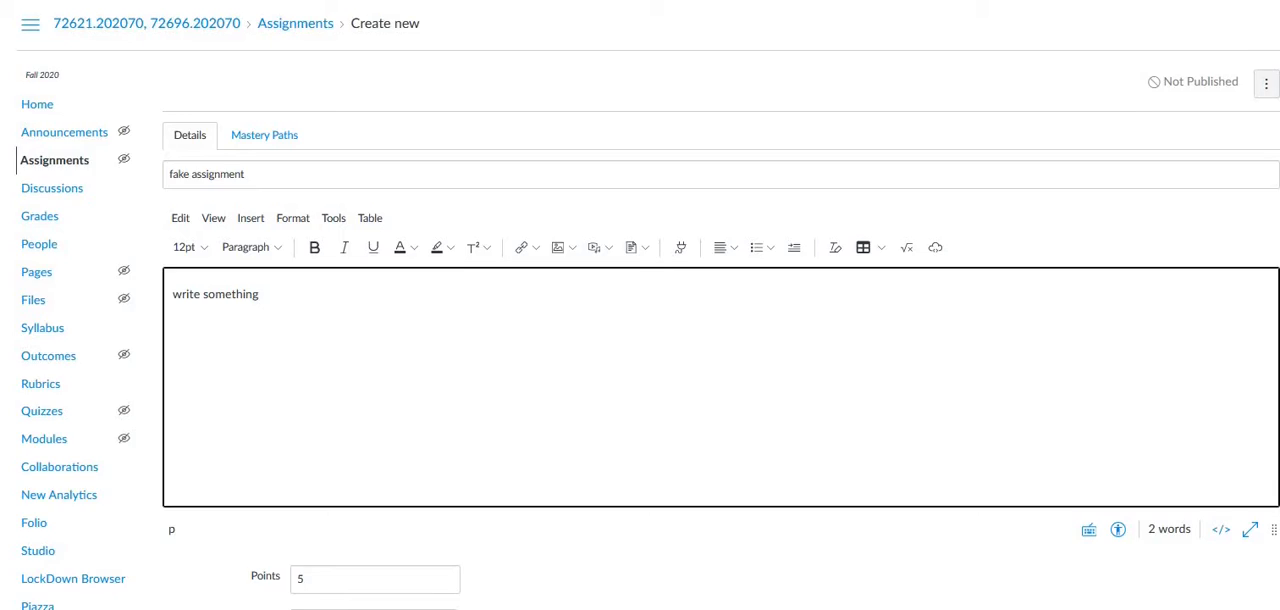
Set the submission type to Online, allowing Text Entry and File Uploads.
scroll(268, 376, "down", 3)
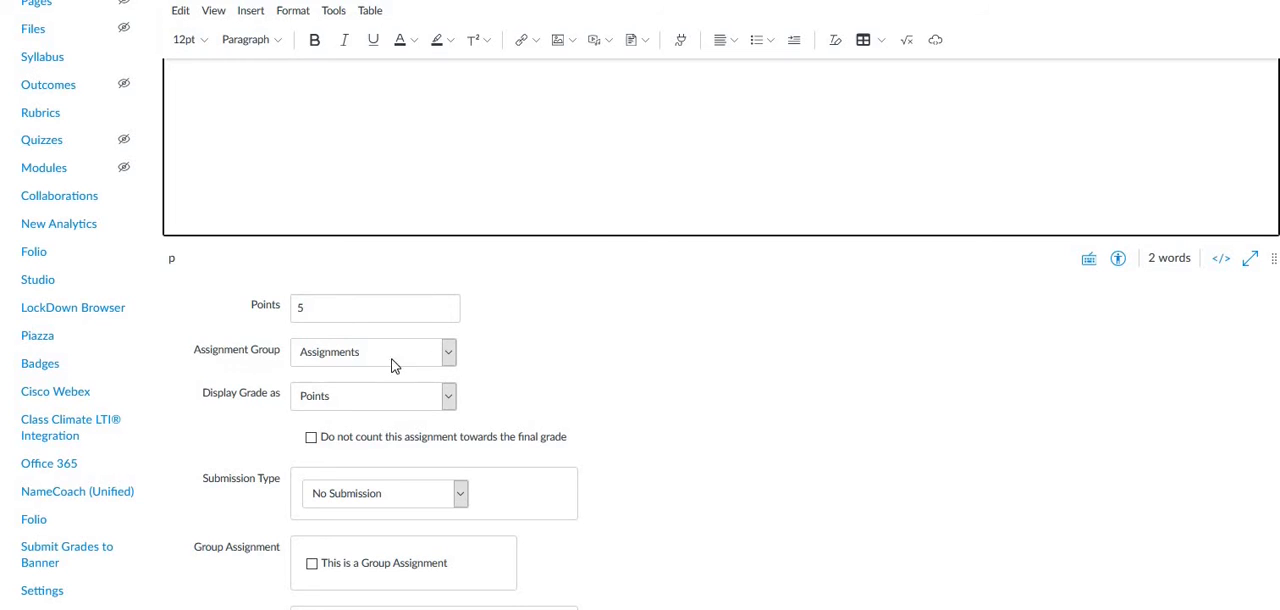
left_click(449, 353)
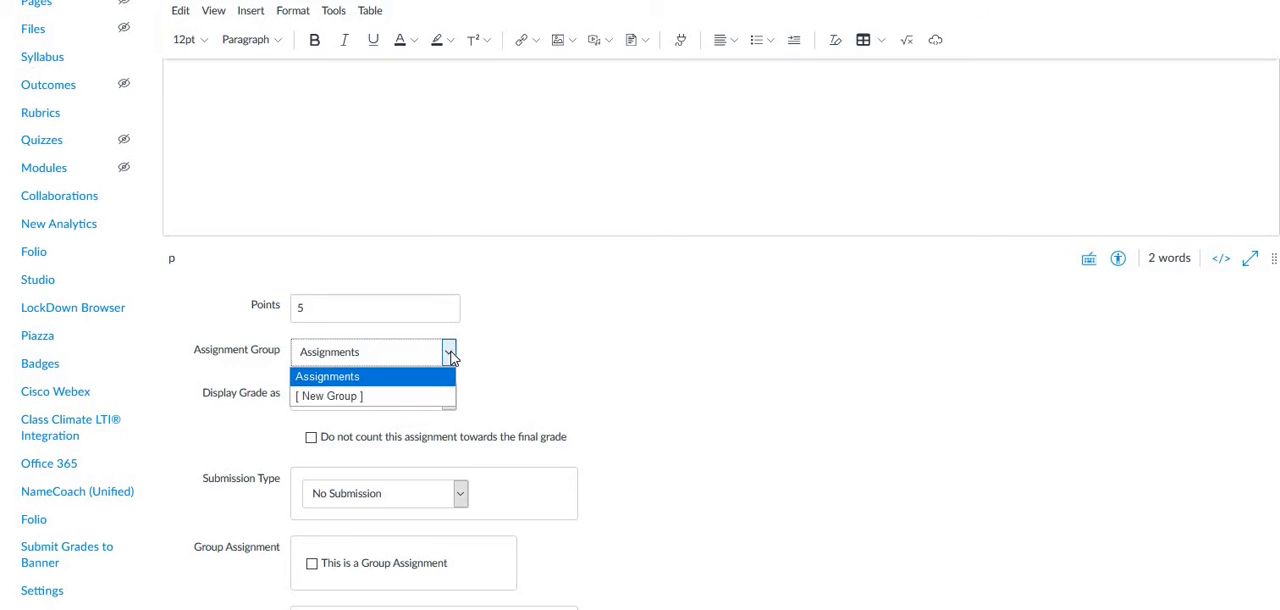
left_click(449, 355)
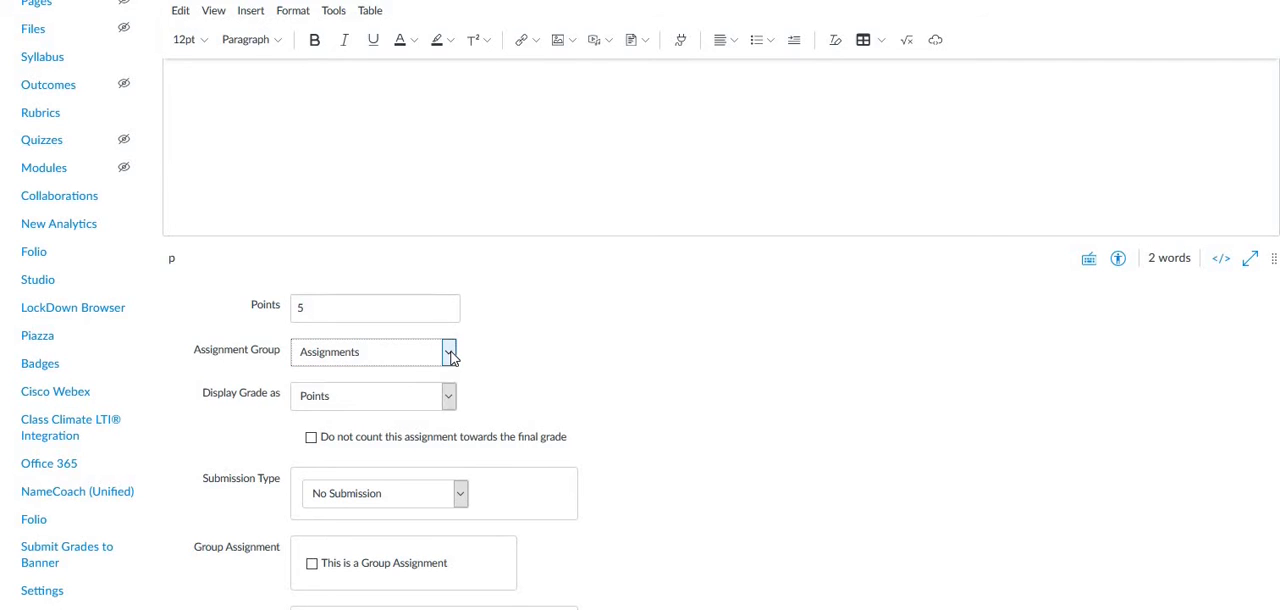
scroll(616, 427, "down", 3)
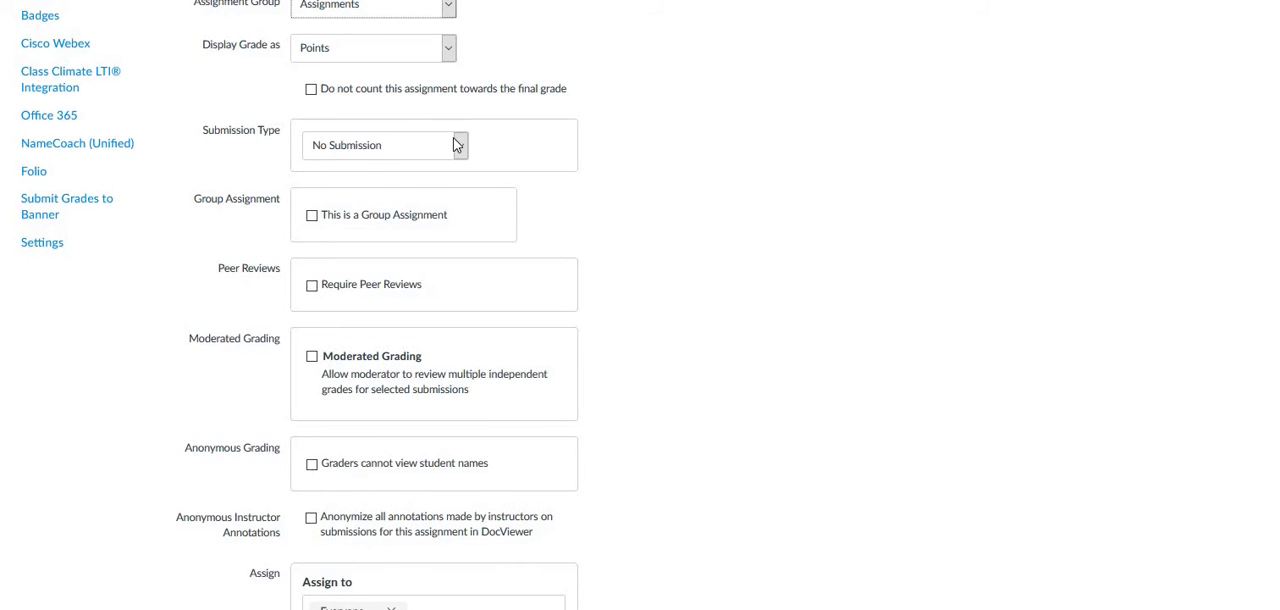
left_click(455, 145)
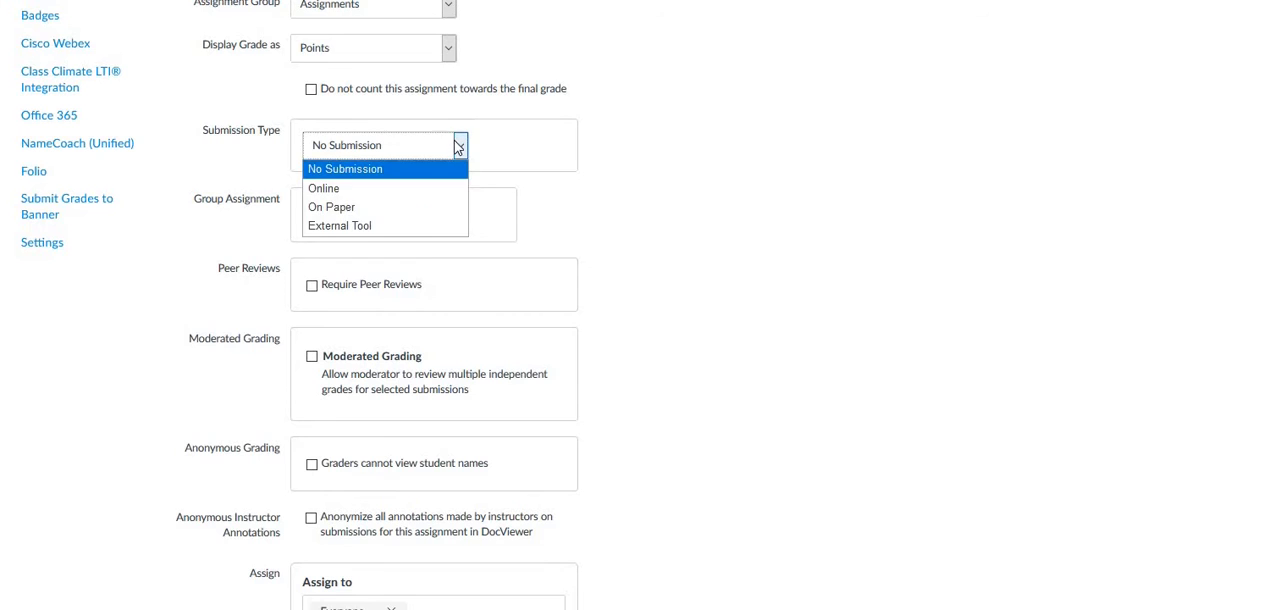
left_click(378, 188)
left_click(312, 211)
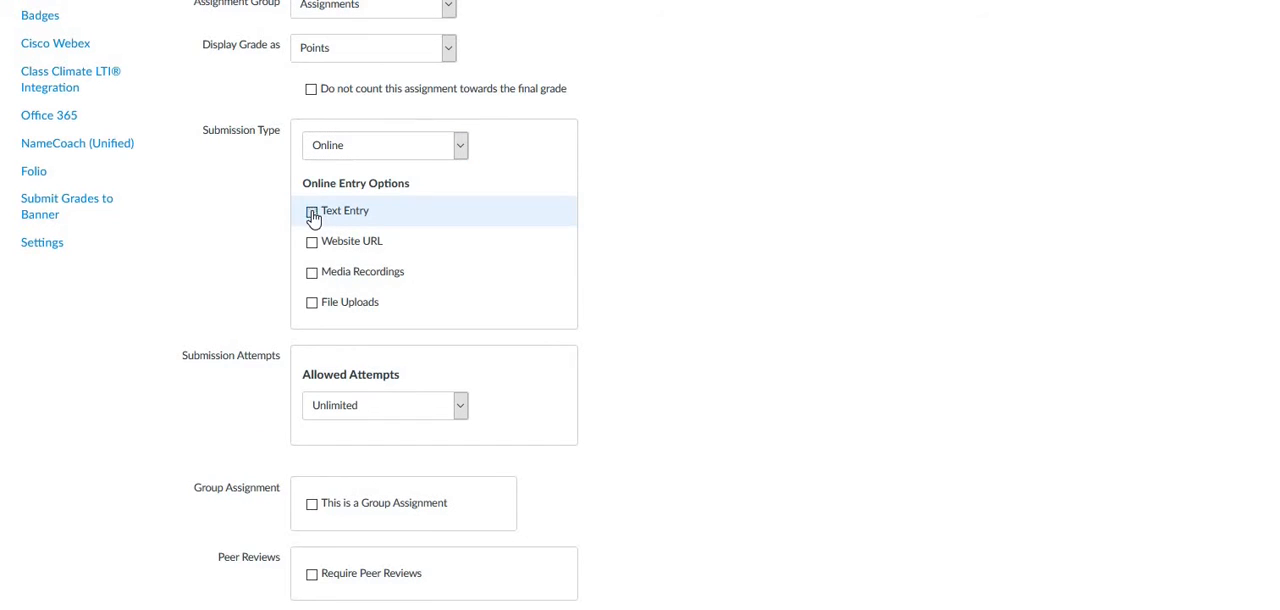
left_click(311, 303)
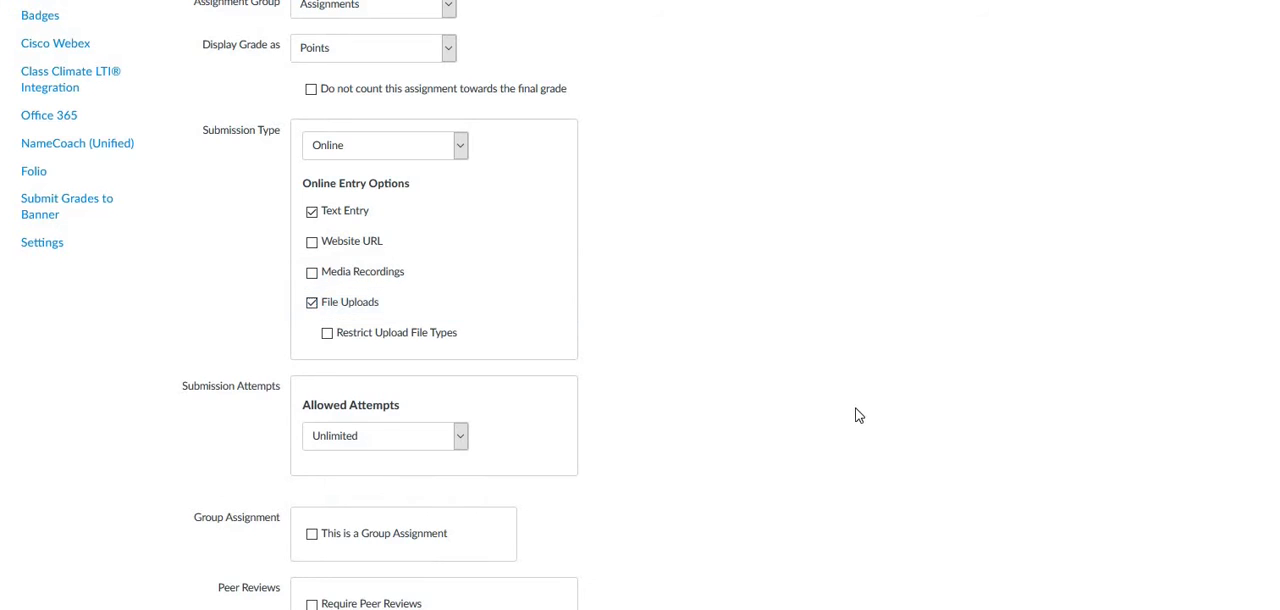
Save and publish the assignment, then open the course gradebook.
scroll(1191, 600, "down", 6)
left_click(1176, 578)
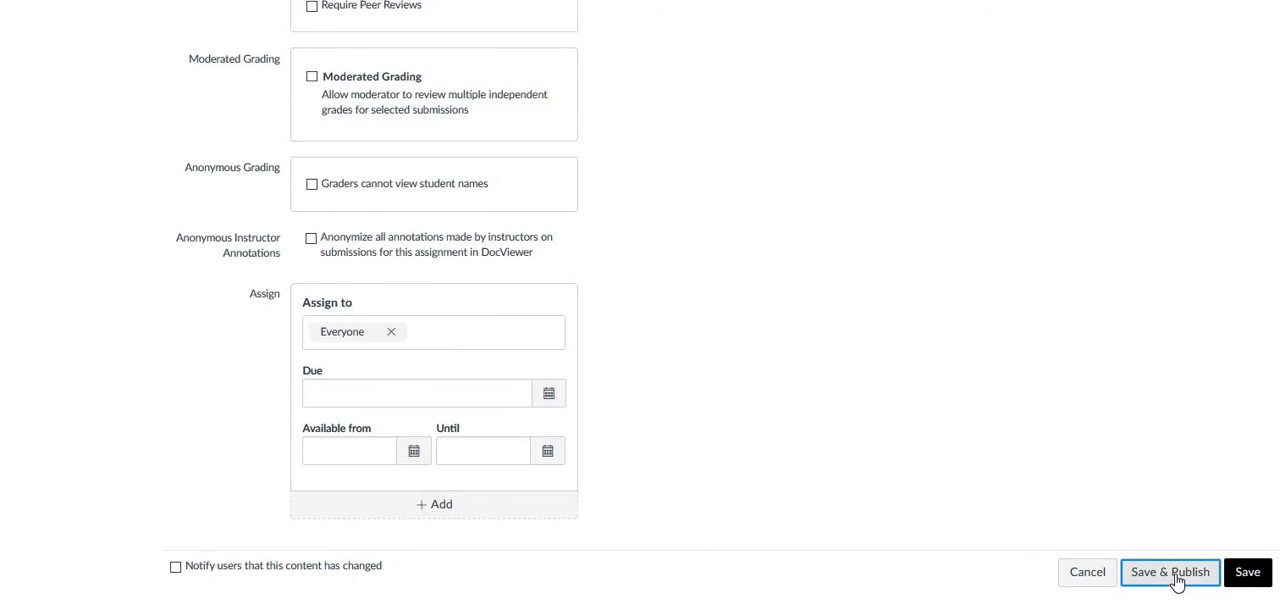
left_click(50, 224)
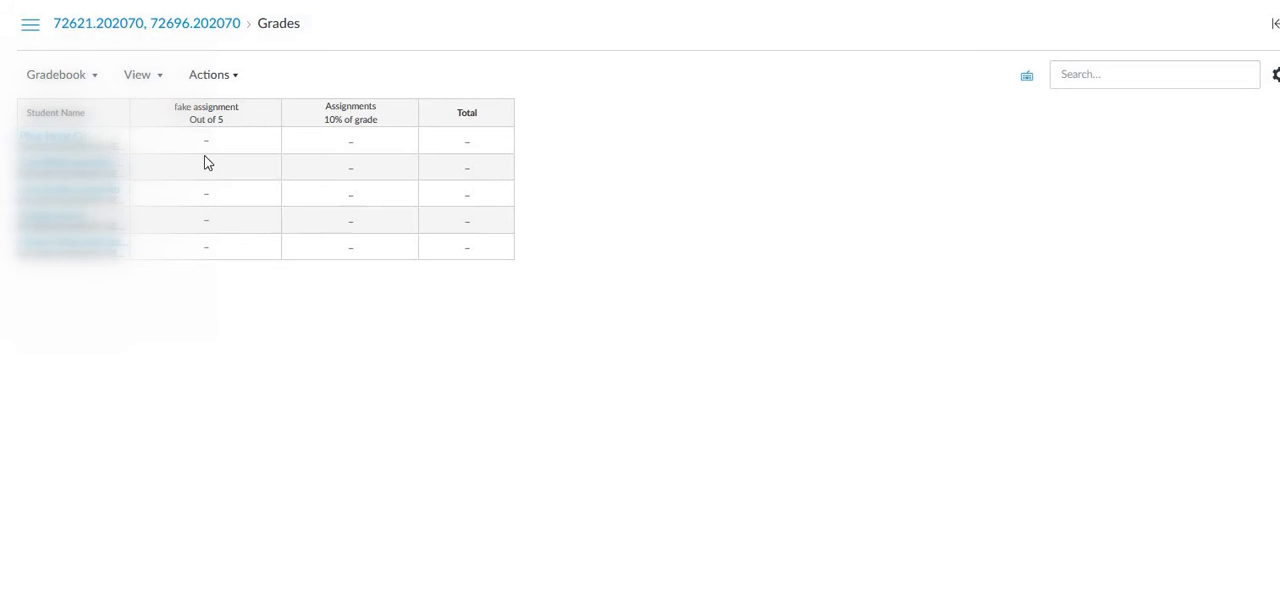
Return to Assignments and add an assignment group named homework.
left_click(49, 170)
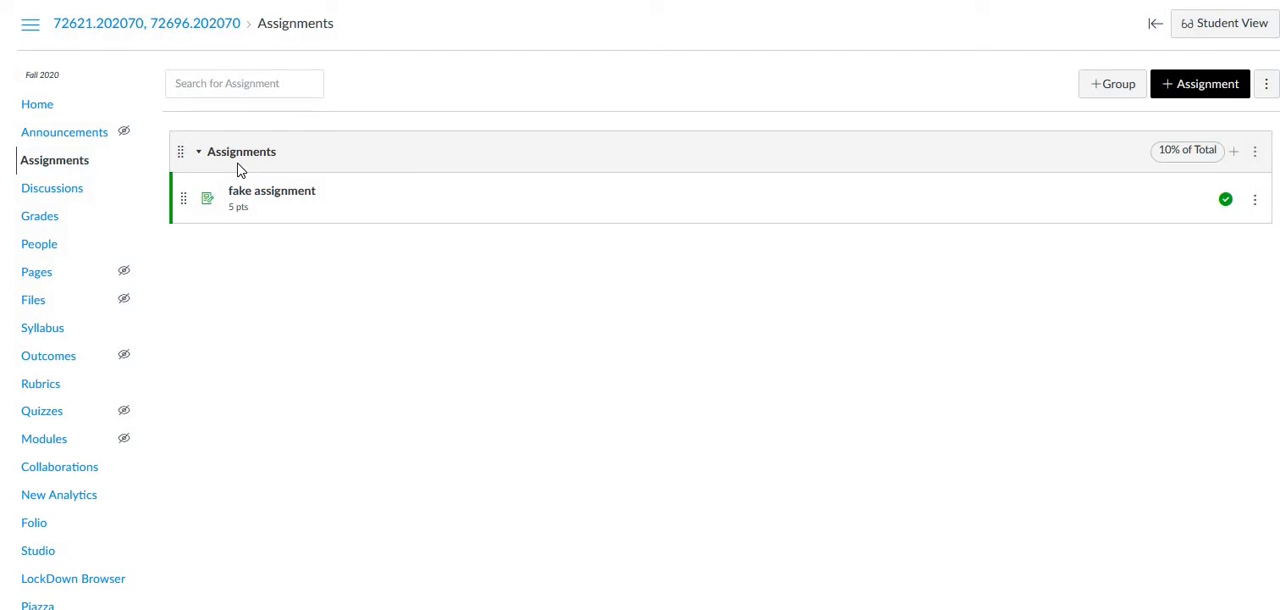
left_click(1117, 88)
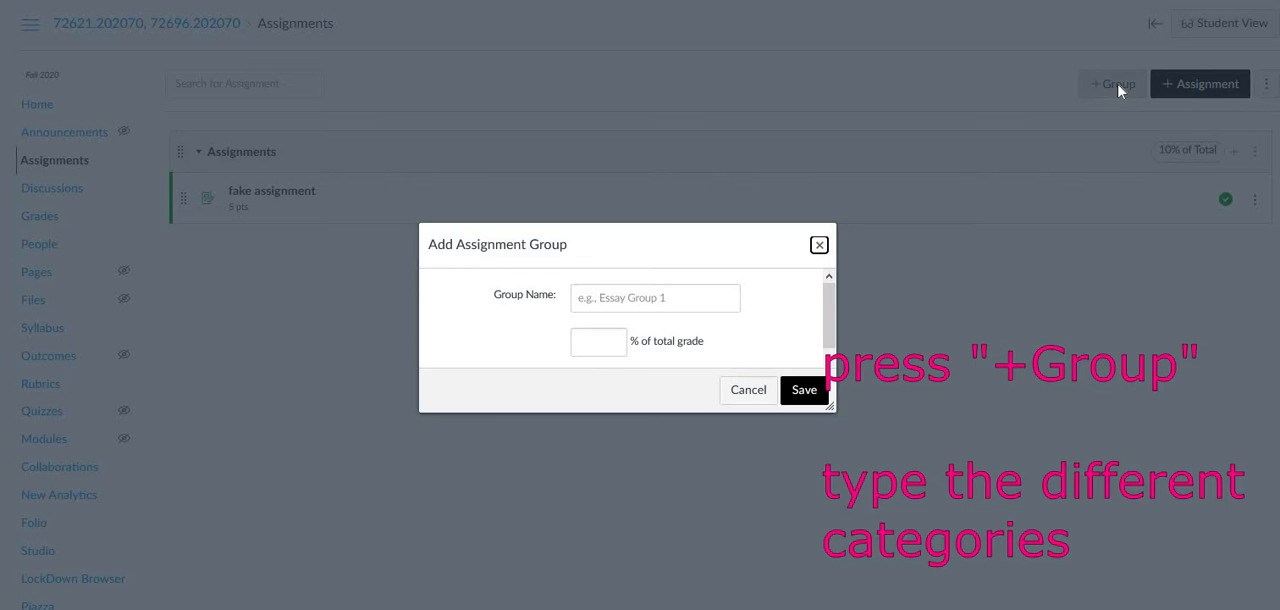
left_click(619, 297)
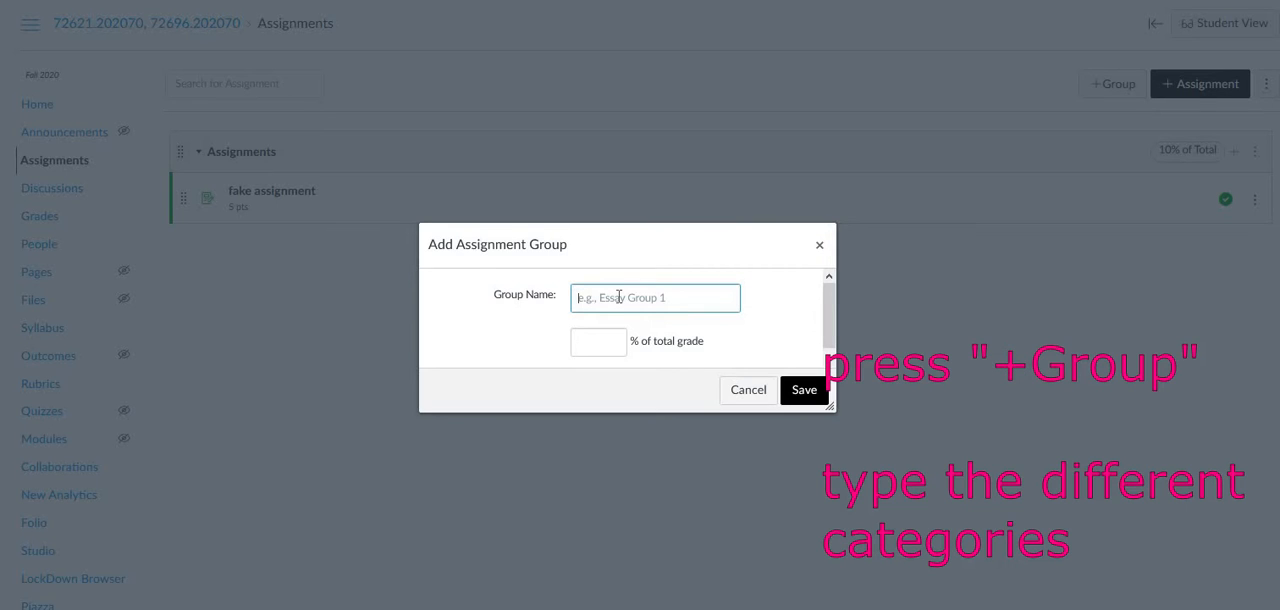
type("home")
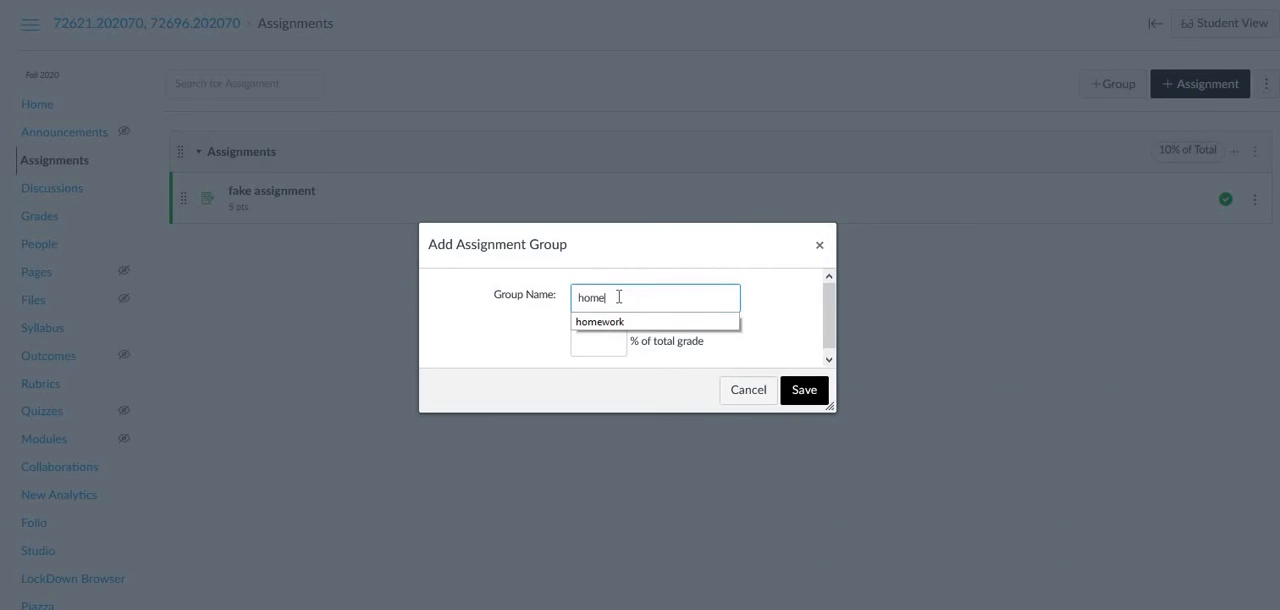
left_click(612, 321)
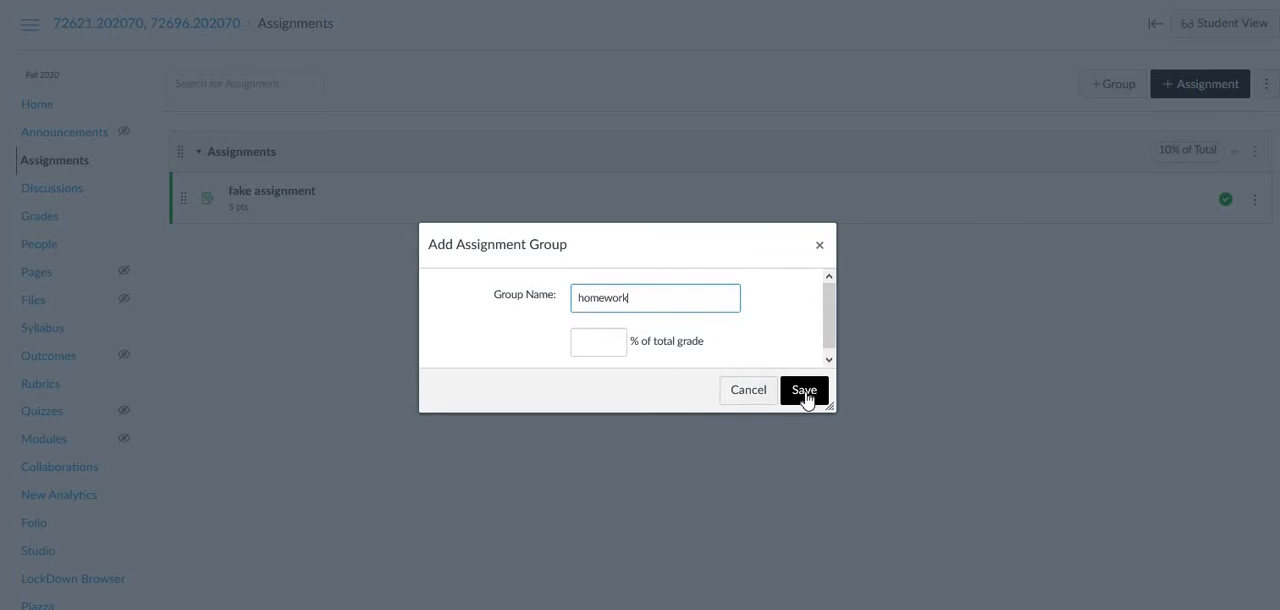
left_click(806, 393)
Add another assignment group named quizzes.
left_click(1116, 86)
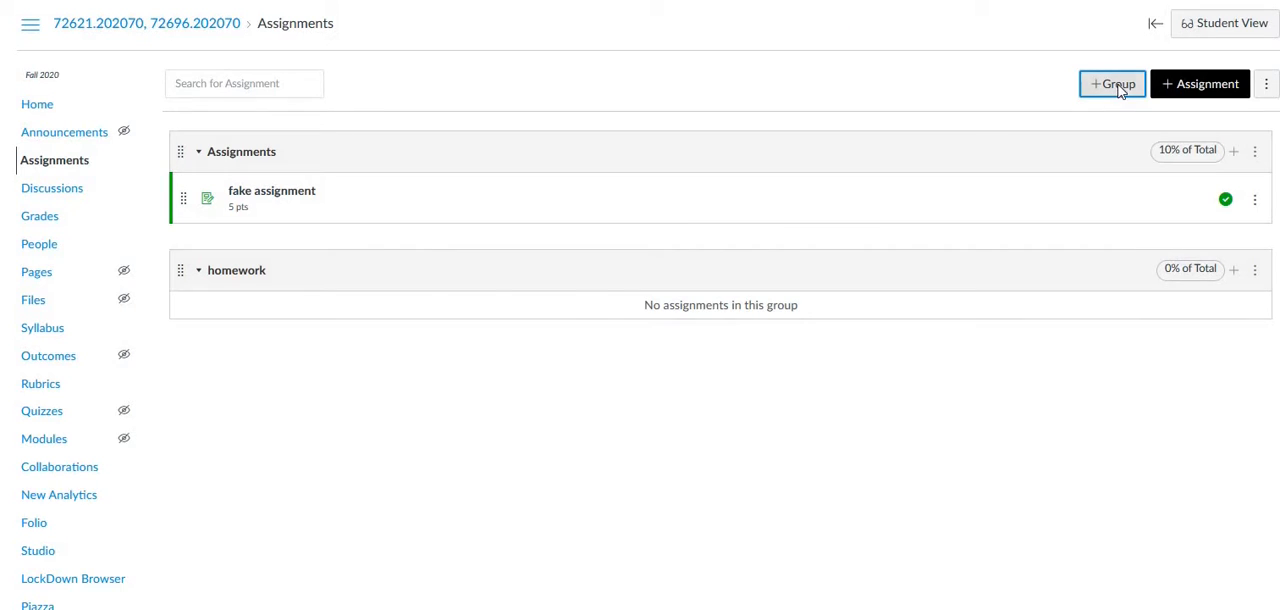
left_click(630, 298)
type("quizzes")
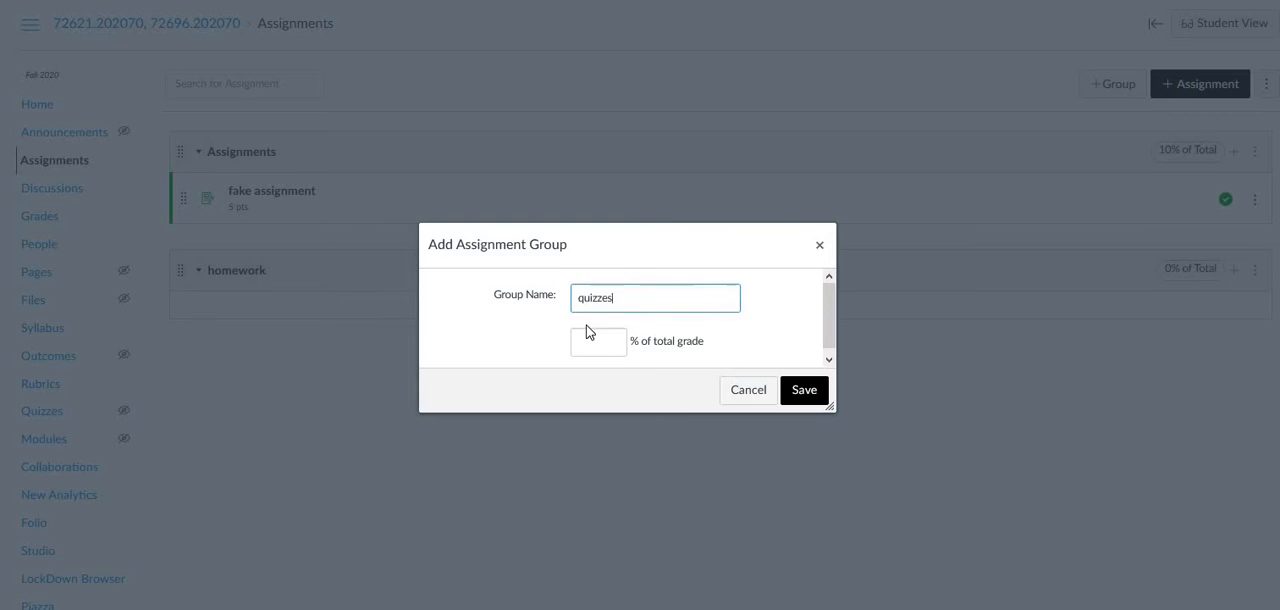
left_click(806, 393)
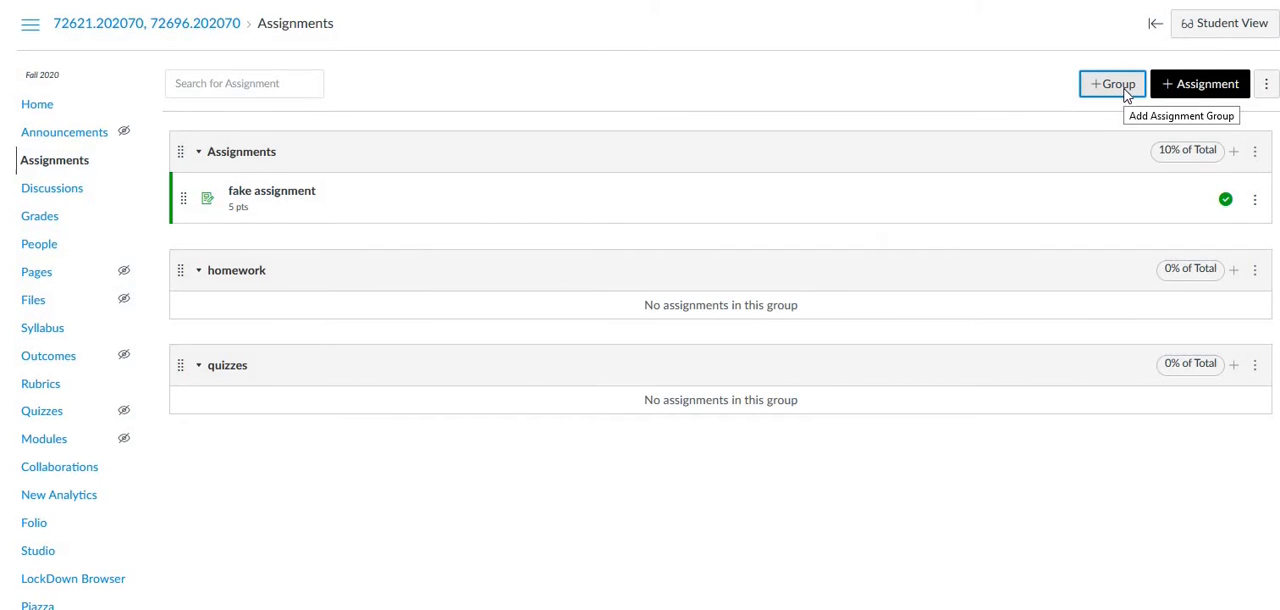
Add another assignment group named projects.
left_click(1125, 92)
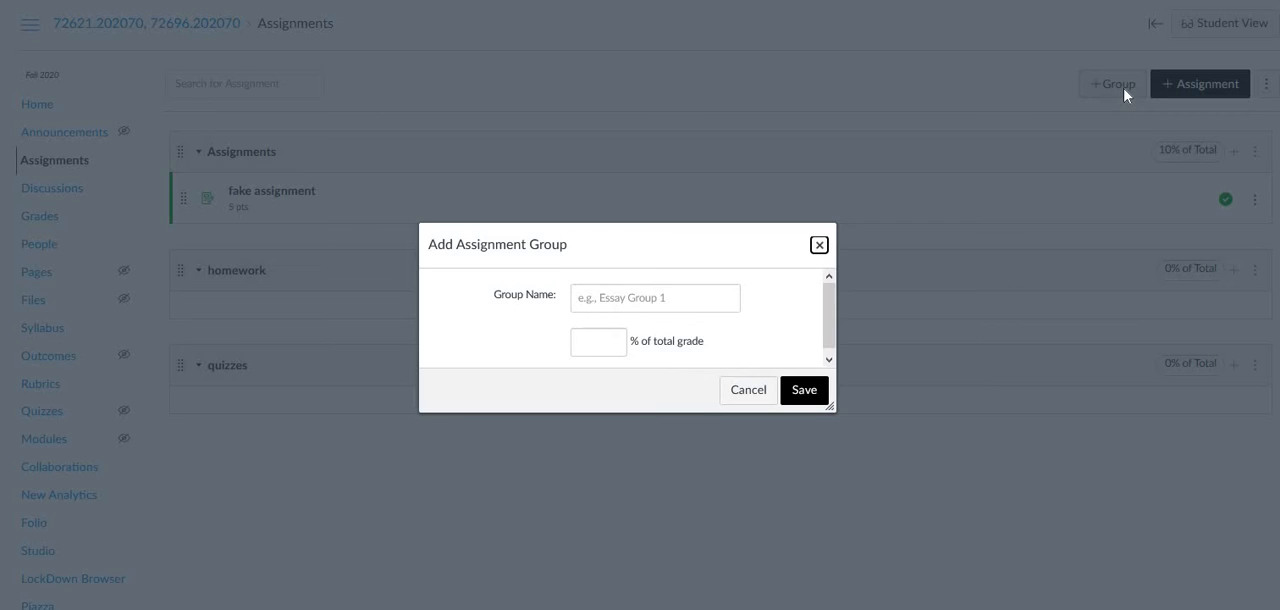
left_click(664, 298)
type("projects")
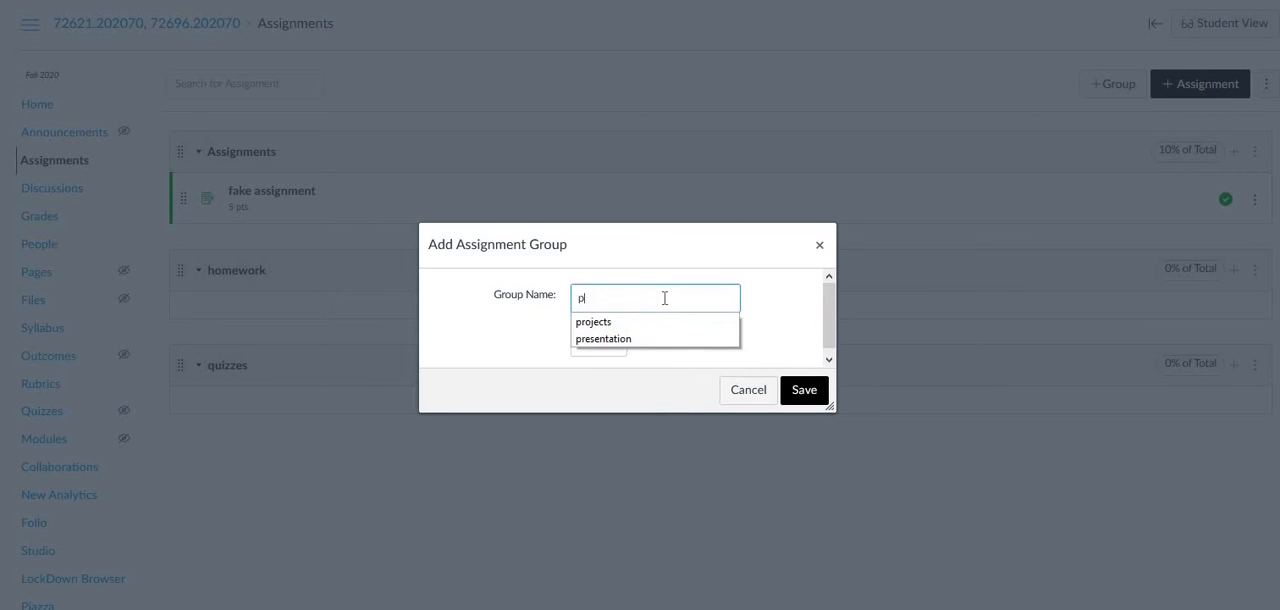
left_click(805, 389)
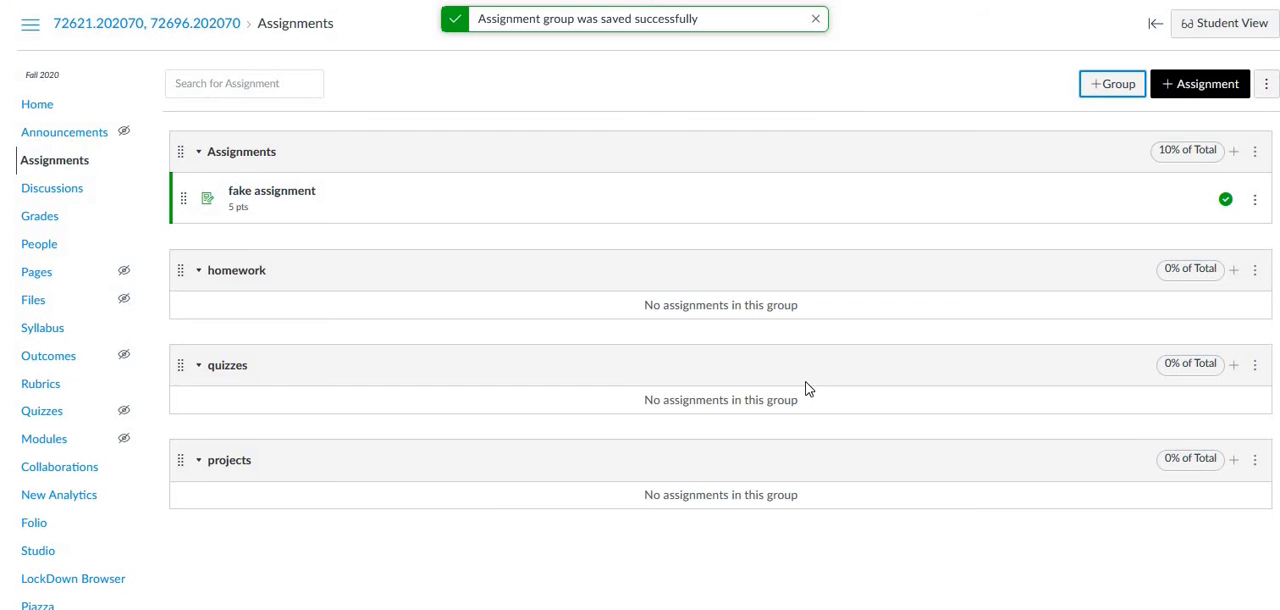
Weight the final grade by assignment groups: Assignments 30%, homework 10%, quizzes 30%, projects 30%.
left_click(1266, 86)
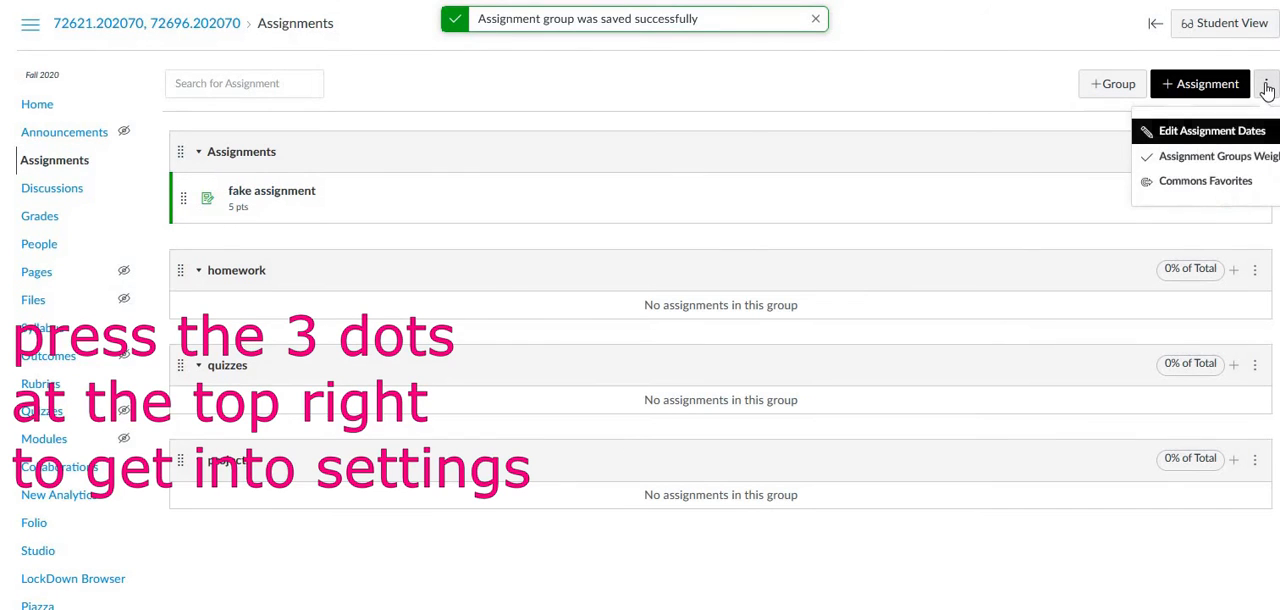
left_click(1218, 160)
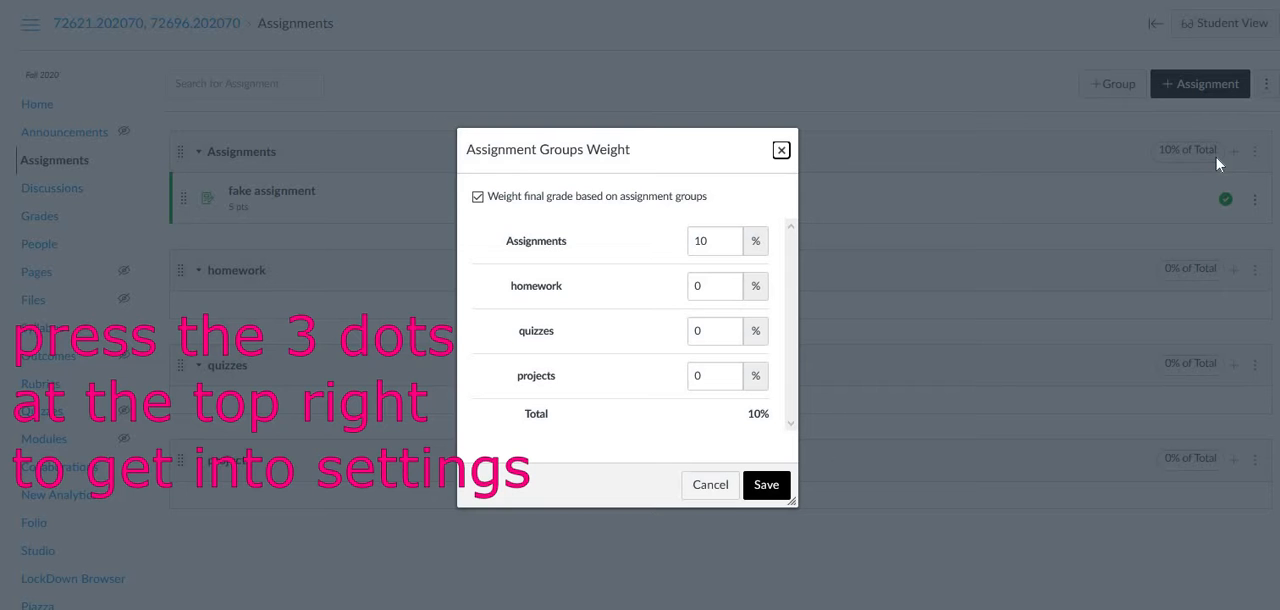
left_click(700, 240)
key("BackSpace")
type("3")
left_click(714, 286)
type("10")
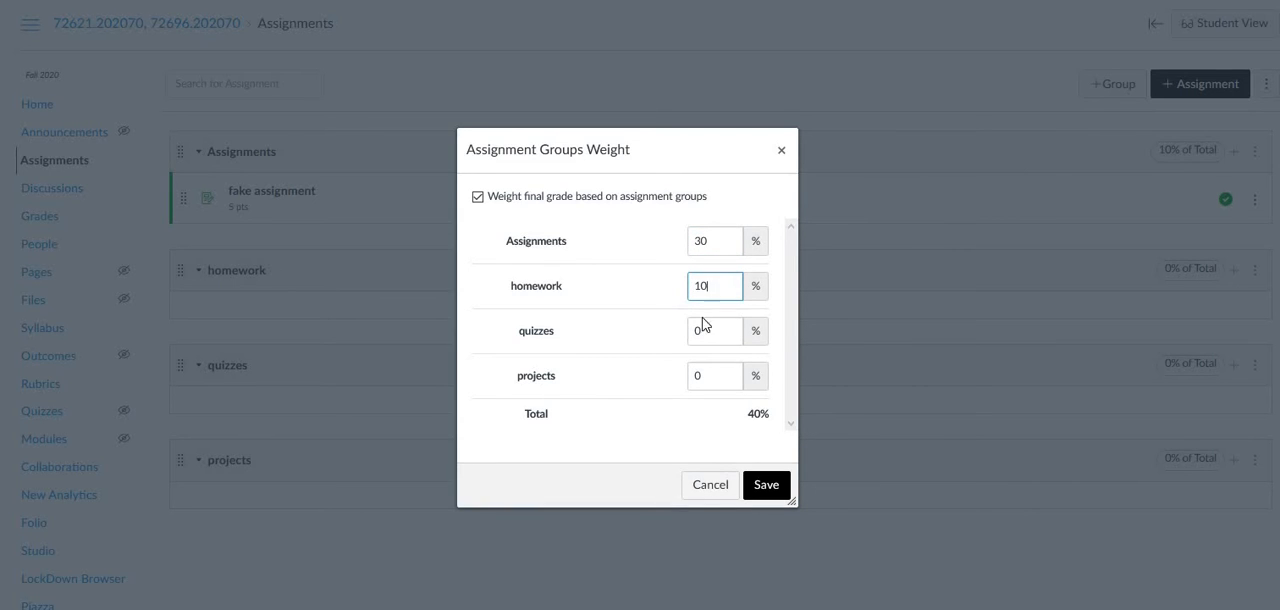
left_click(706, 330)
type("30")
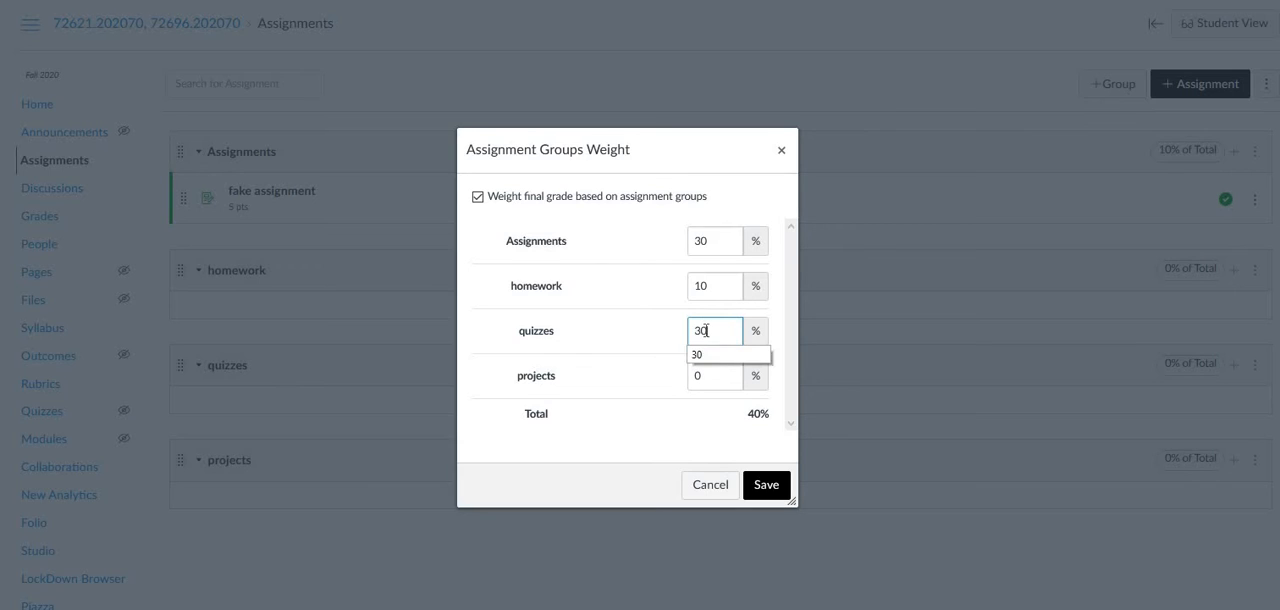
left_click(709, 379)
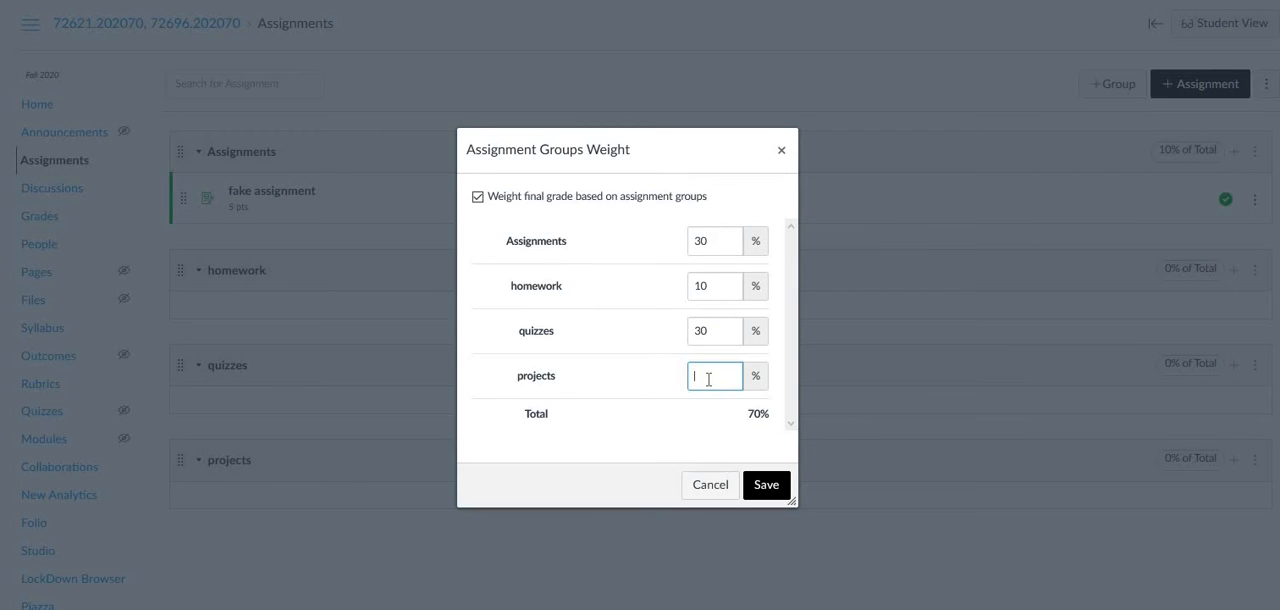
type("30")
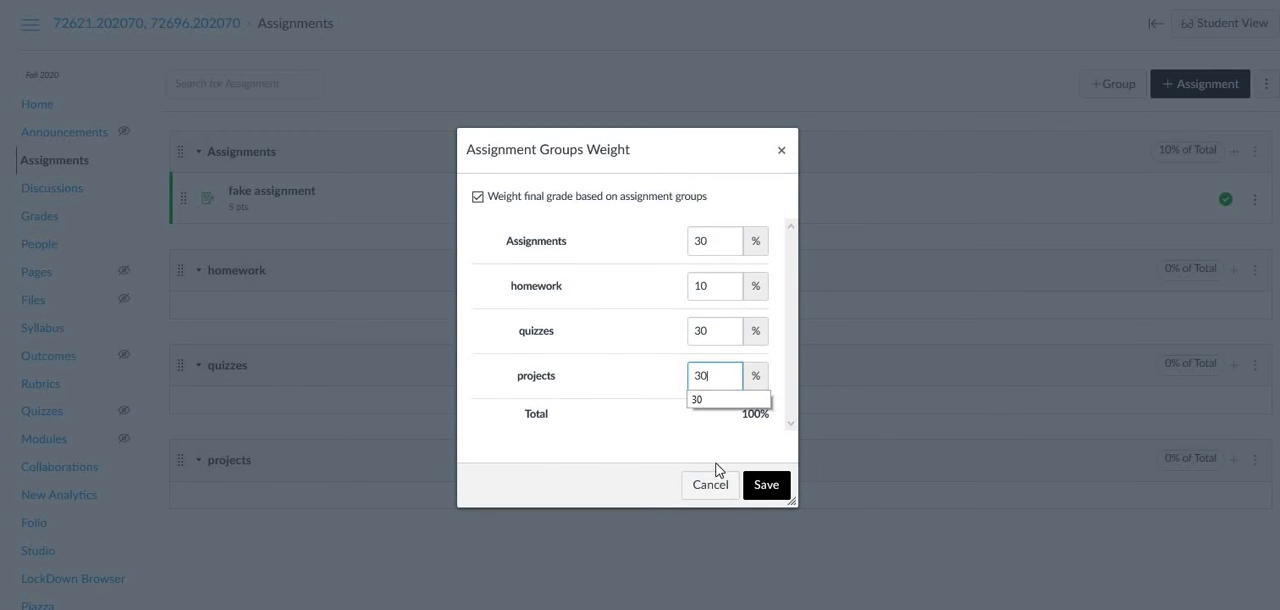
left_click(693, 434)
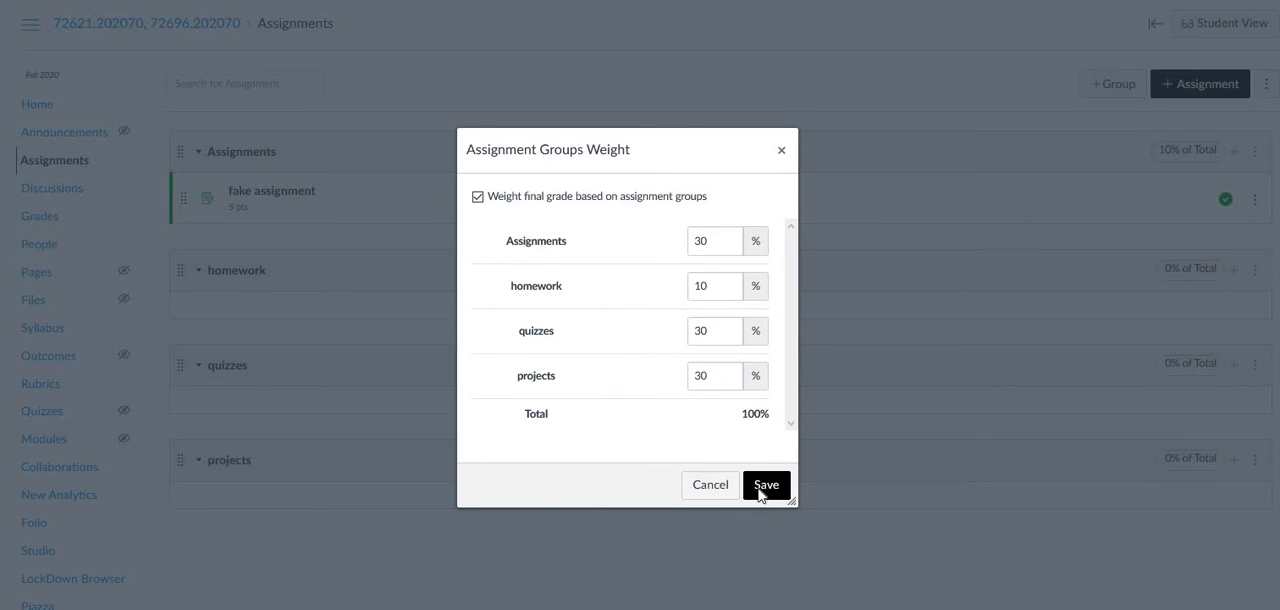
left_click(760, 490)
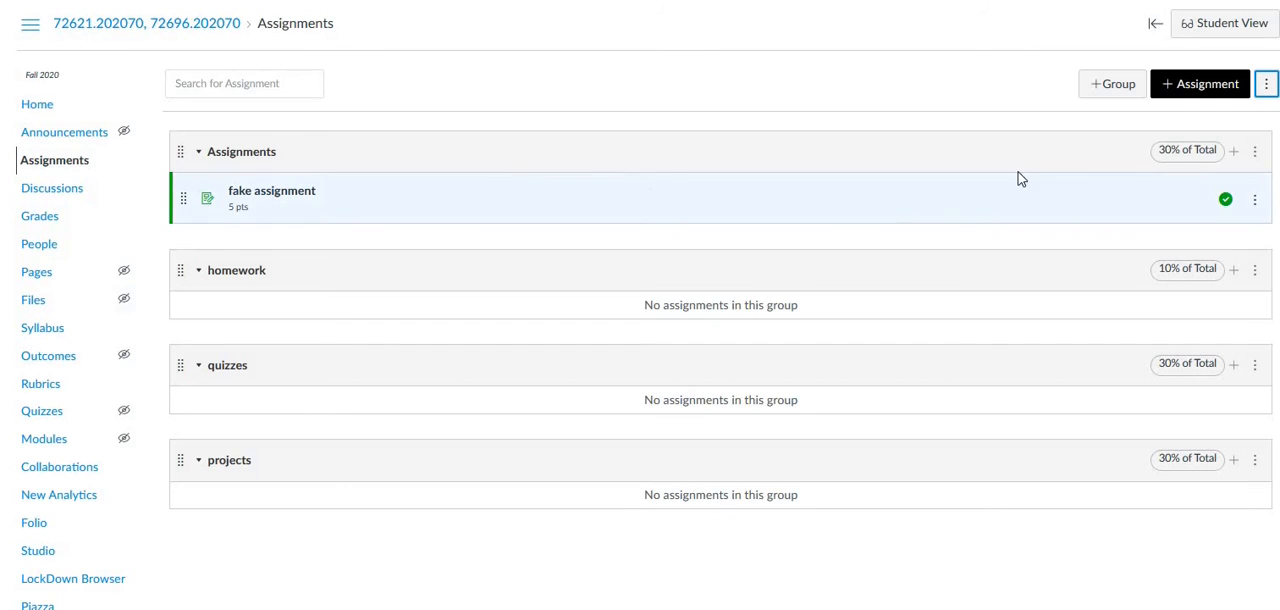
Create and publish a 5-point assignment named fake assignment 2 with the pasted description, placed in the projects group.
left_click(1202, 87)
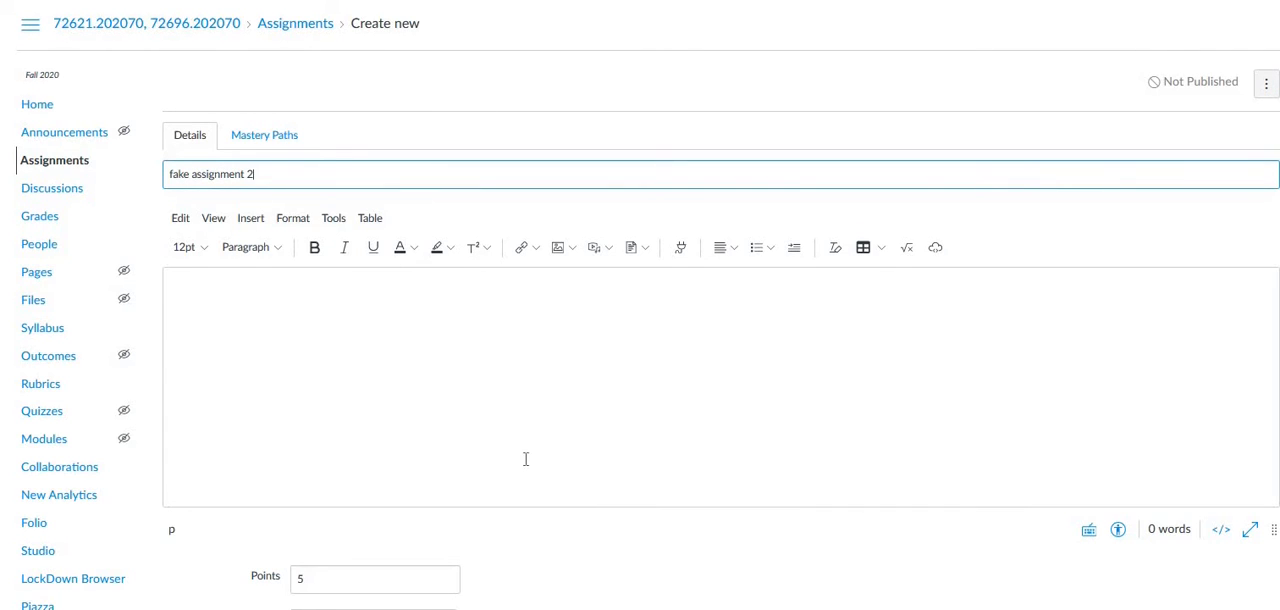
left_click(519, 372)
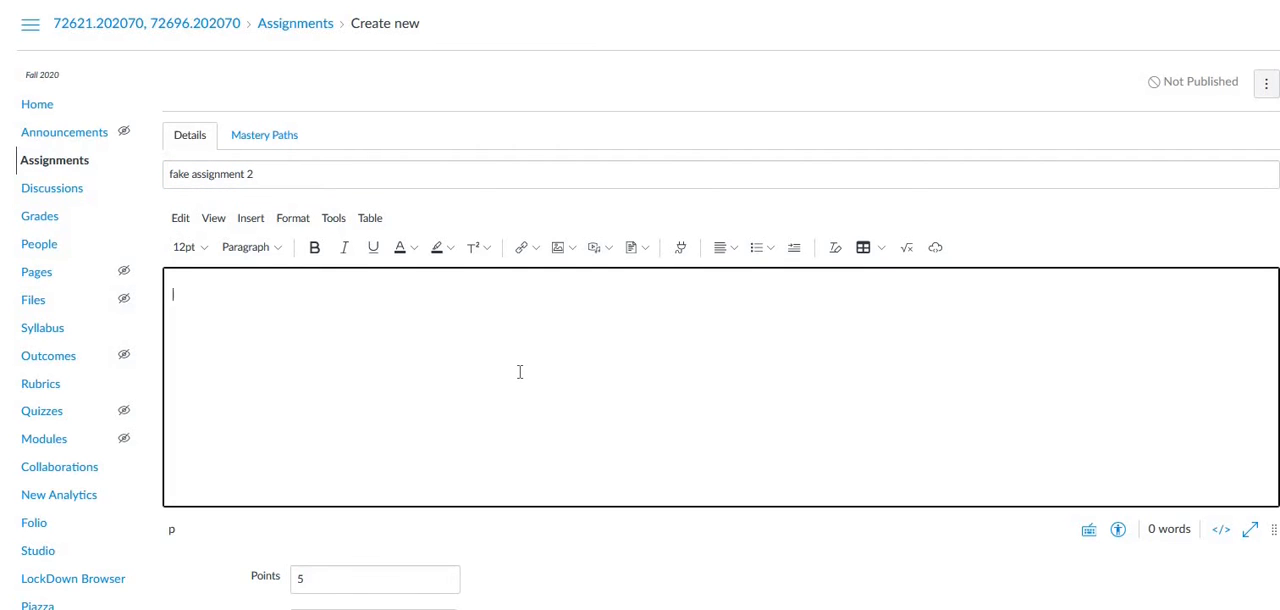
type("write some more fake stuff")
scroll(450, 346, "down", 3)
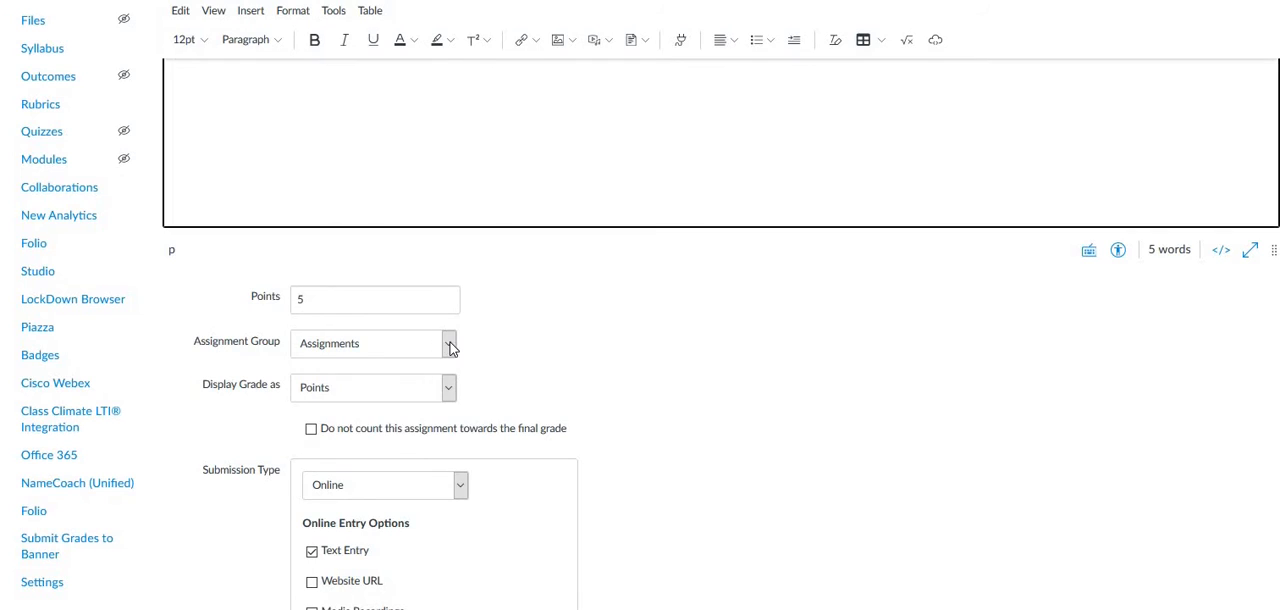
left_click(449, 345)
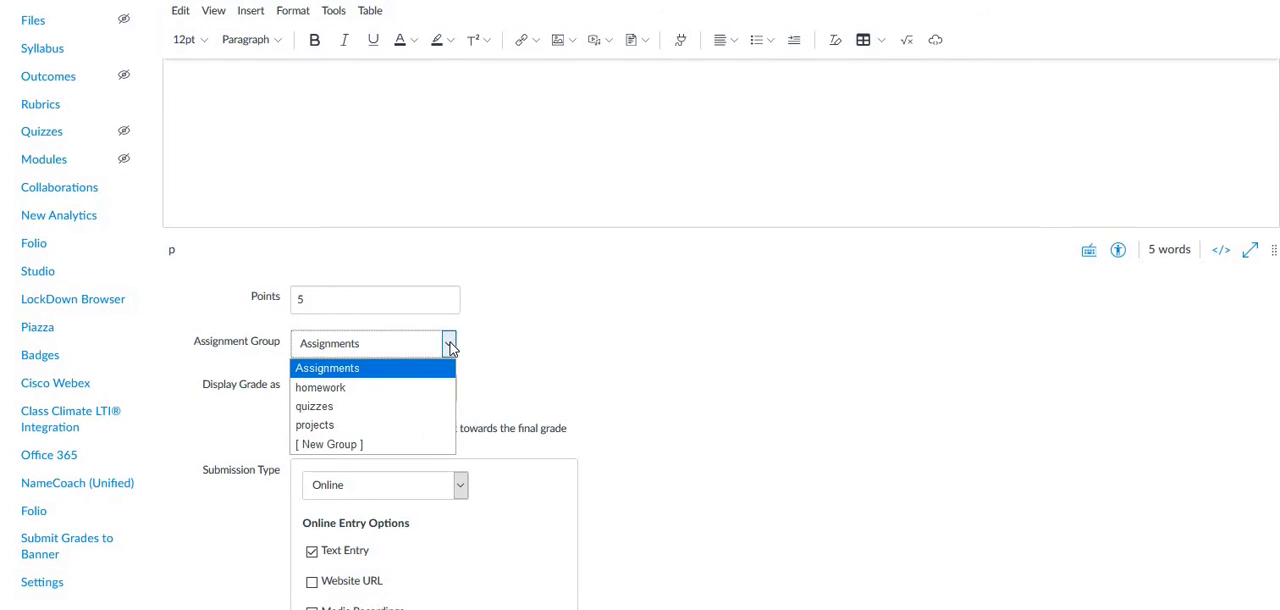
left_click(322, 426)
scroll(322, 430, "down", 10)
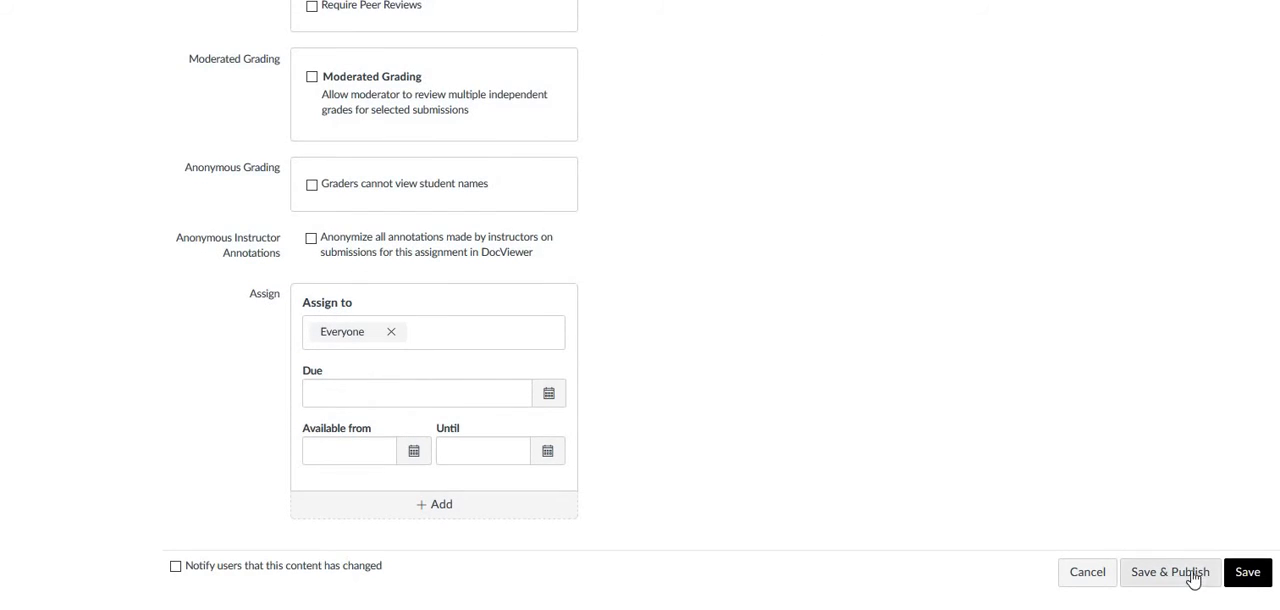
left_click(1180, 578)
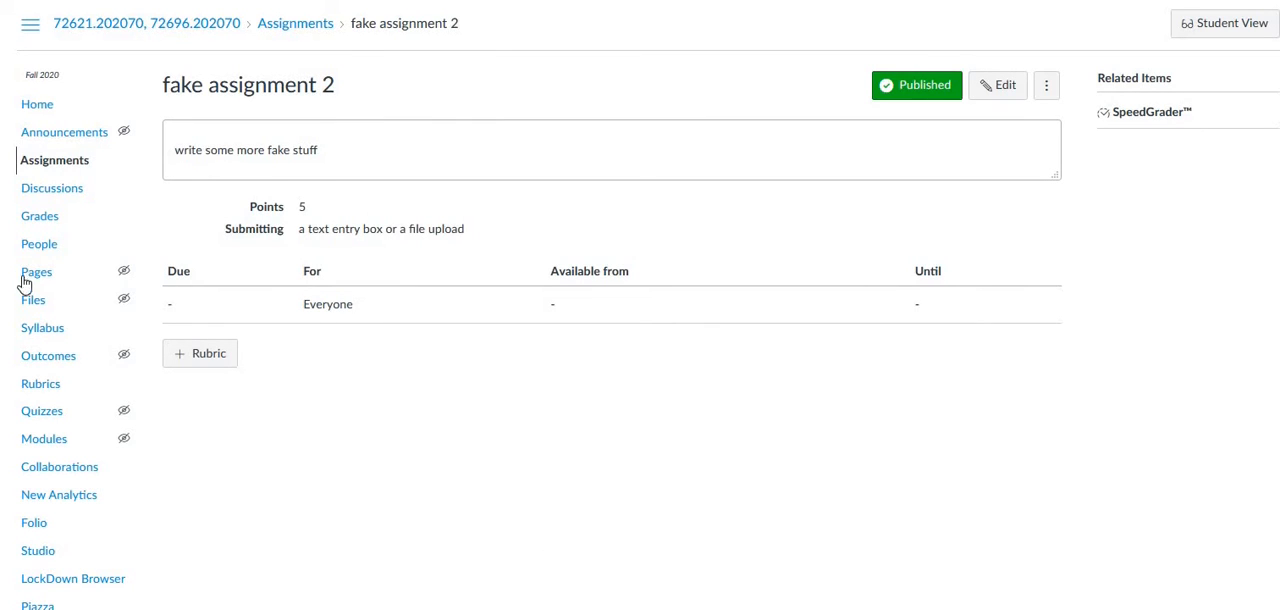
Create and publish fake class assignment with description Worksheet from class, in the homework group, with No Submission as submission type.
left_click(53, 166)
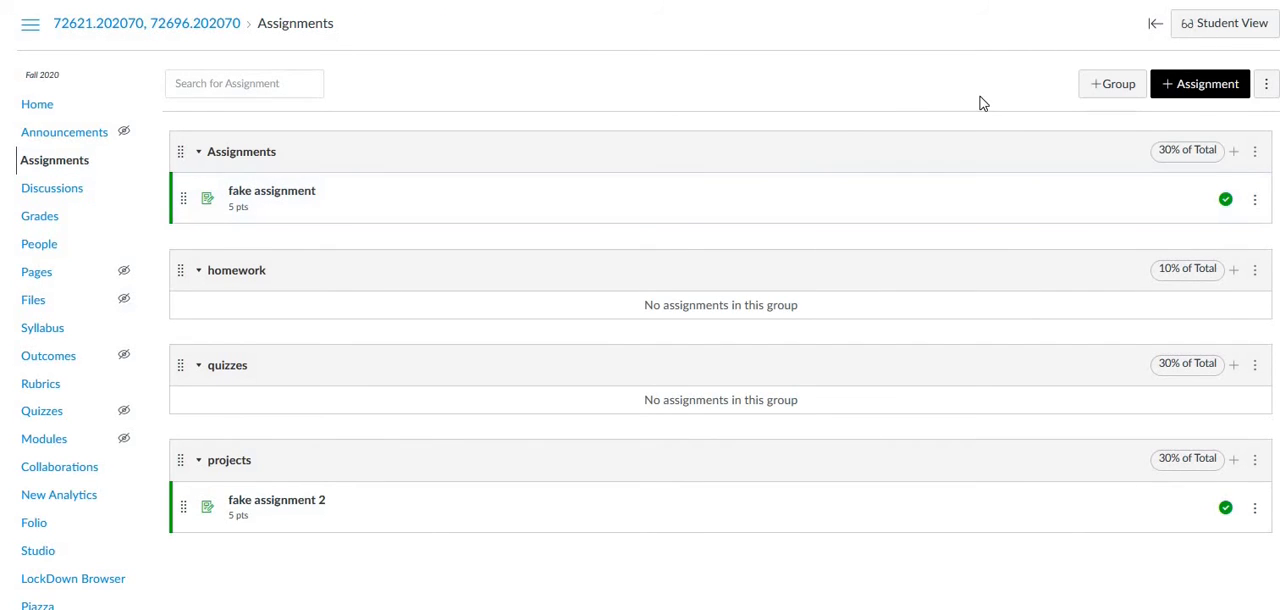
left_click(1185, 88)
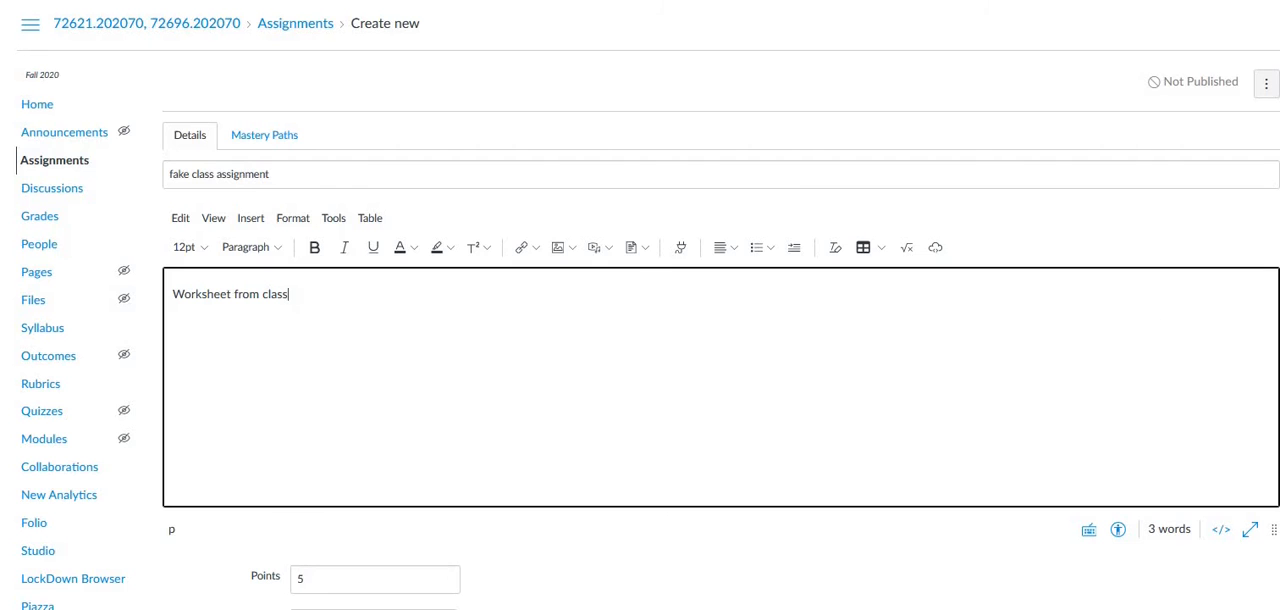
scroll(443, 240, "down", 1)
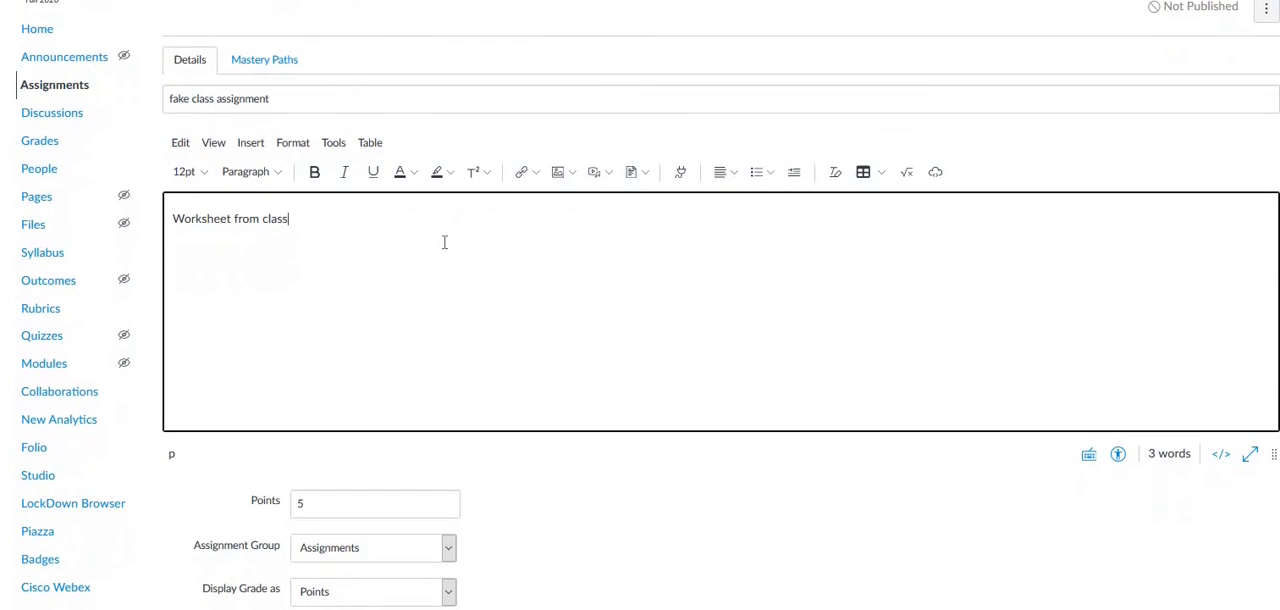
left_click_drag(170, 218, 305, 220)
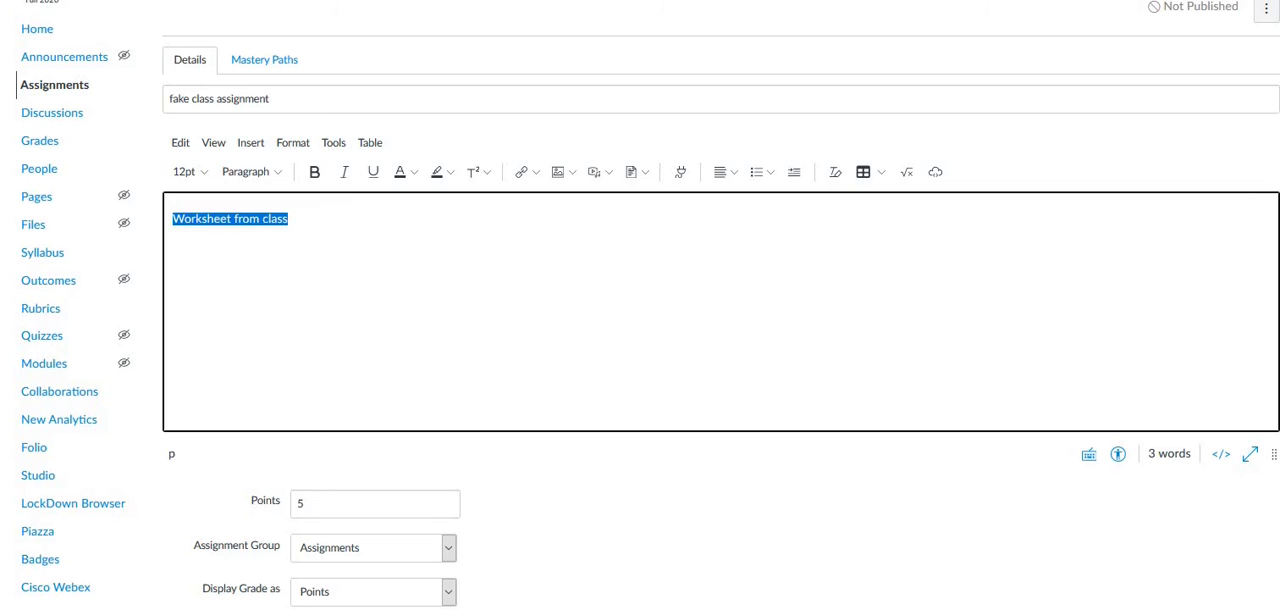
scroll(337, 283, "down", 2)
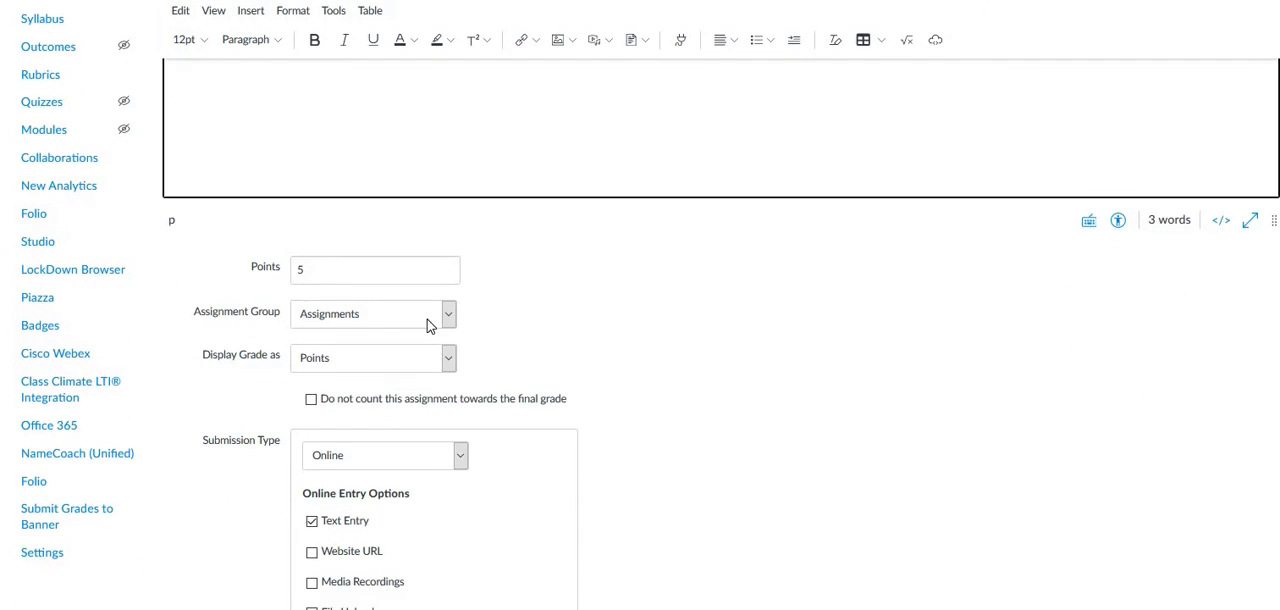
left_click(450, 316)
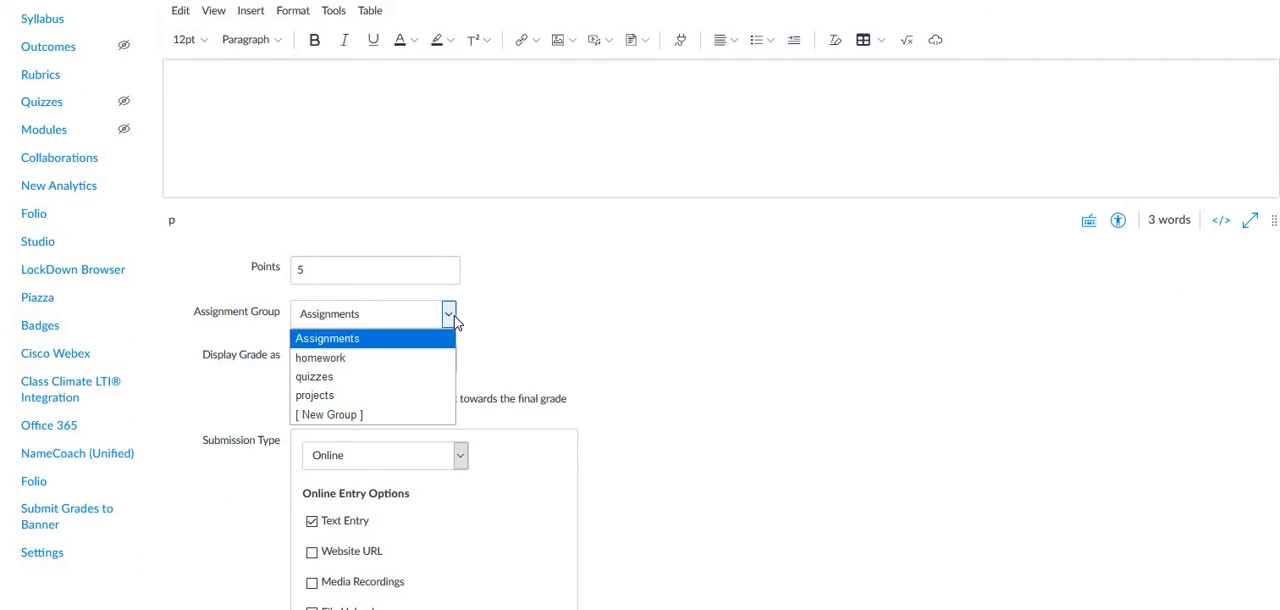
left_click(327, 362)
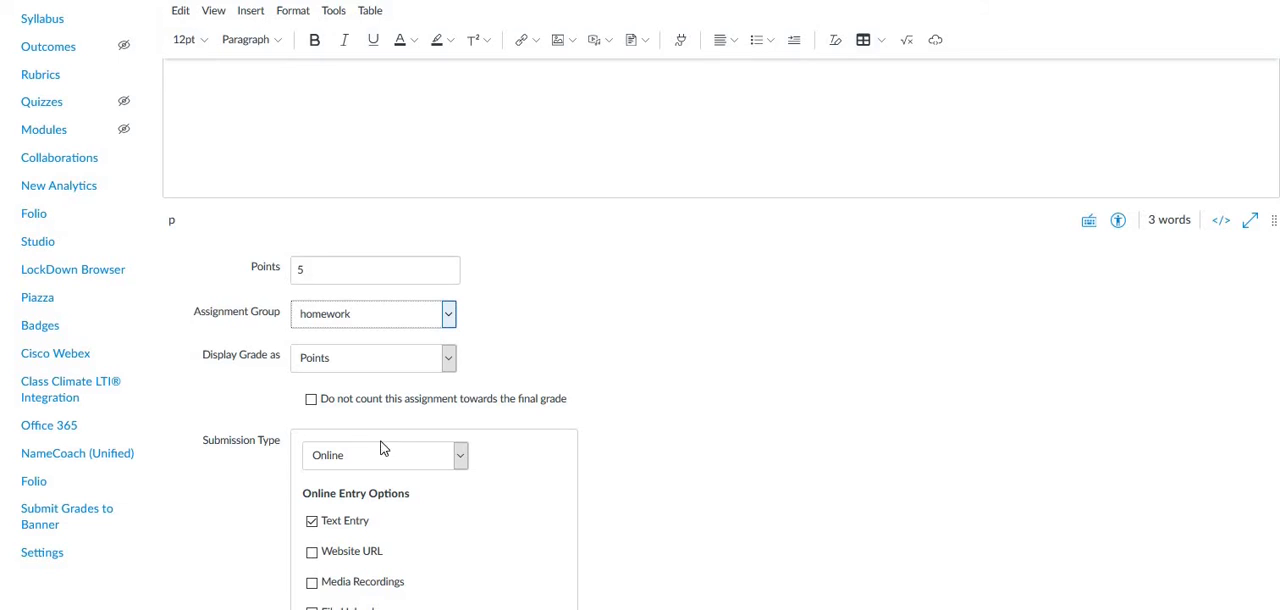
left_click(461, 458)
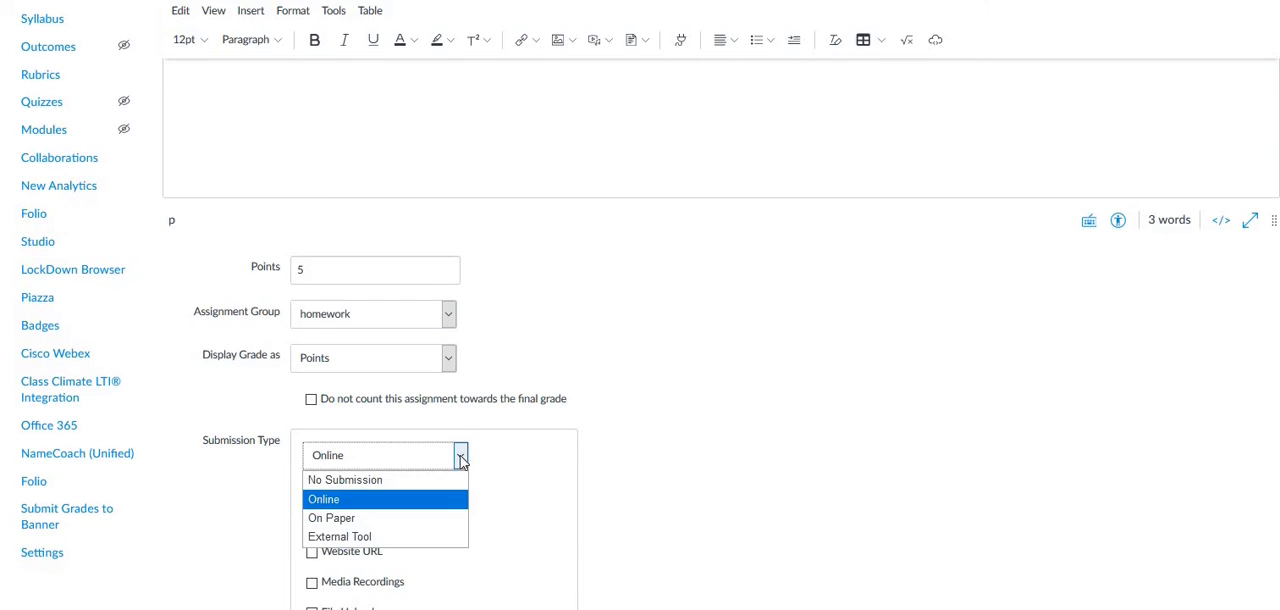
left_click(378, 482)
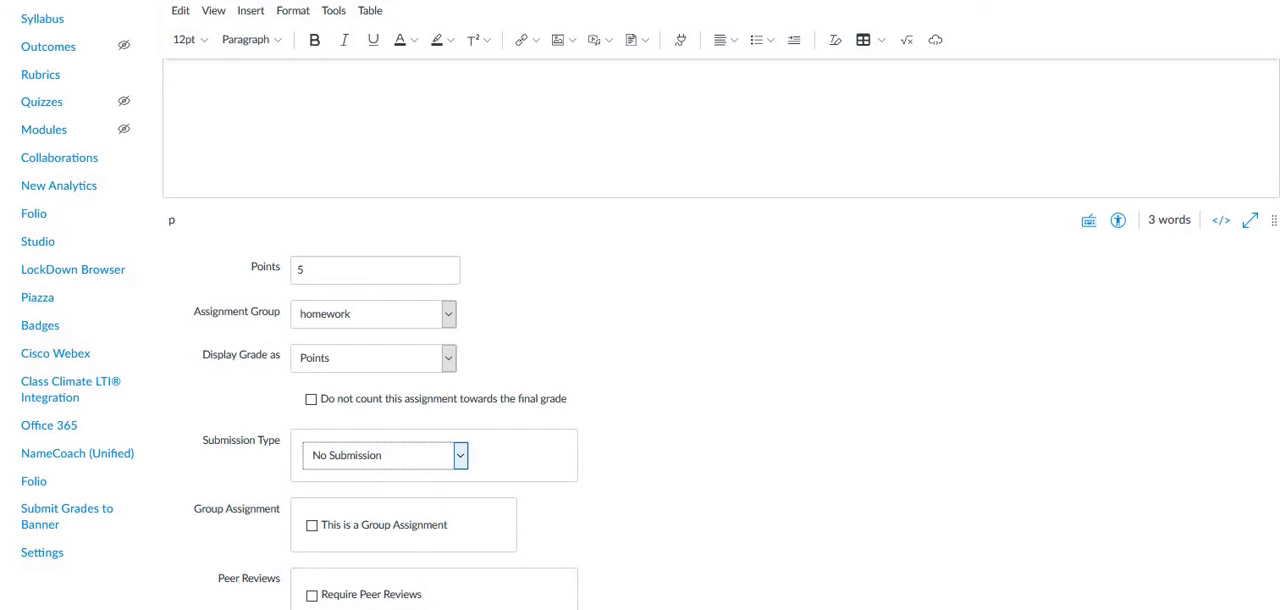
scroll(640, 305, "down", 5)
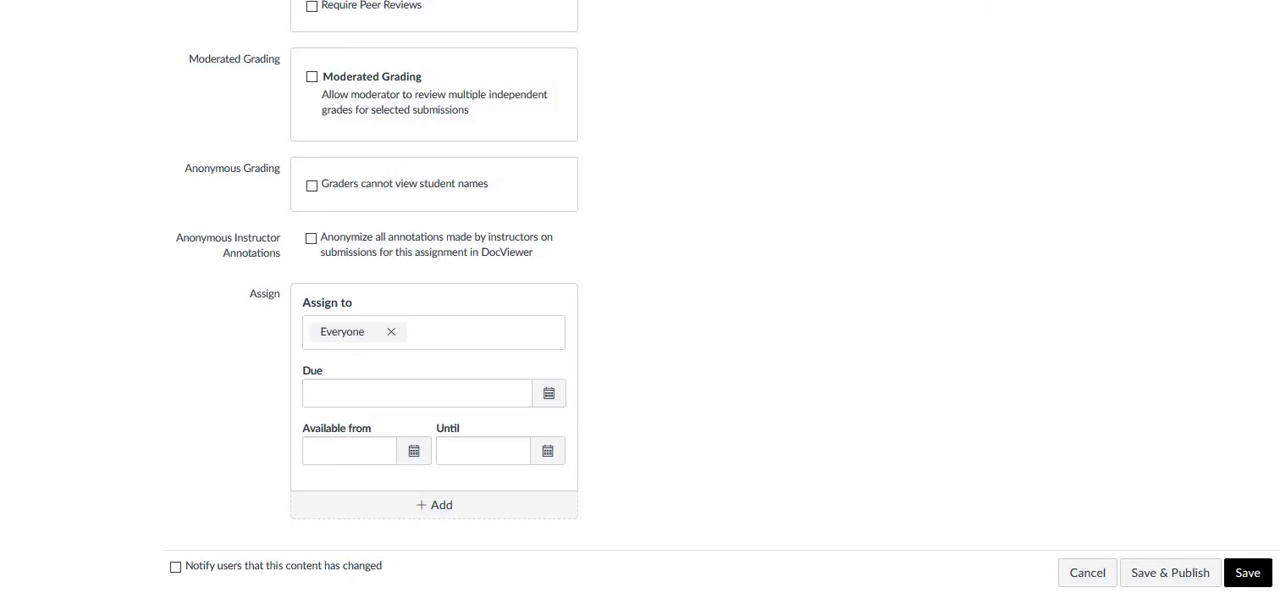
left_click(1167, 575)
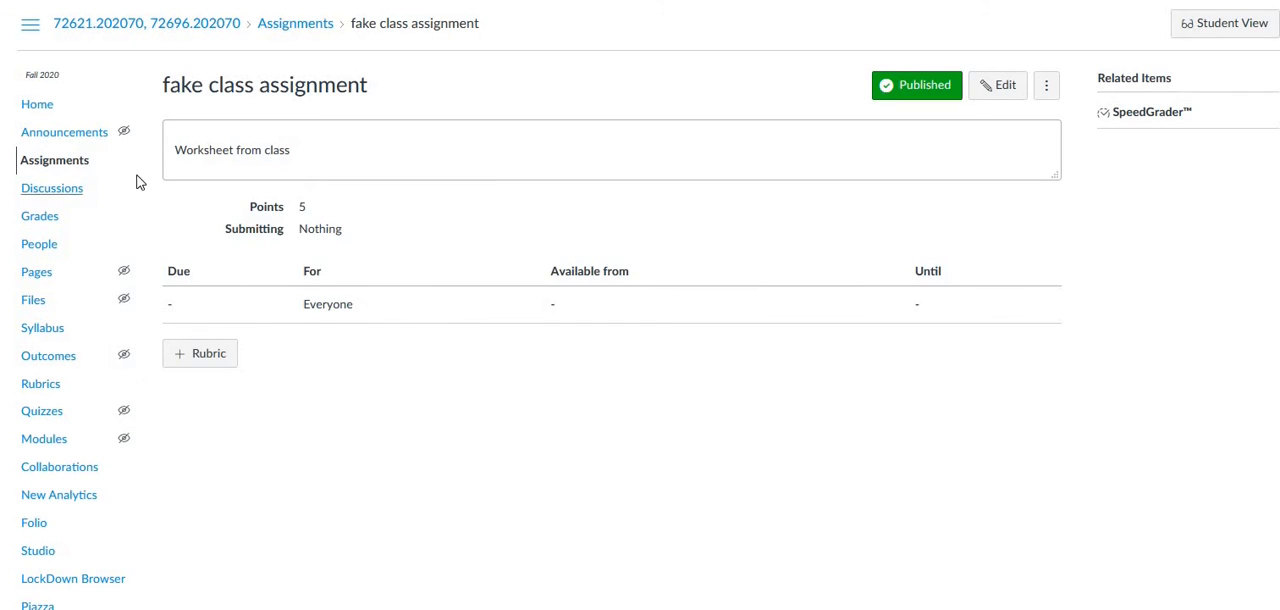
In the gradebook, give the first student a grade of 5 on fake class assignment.
left_click(41, 220)
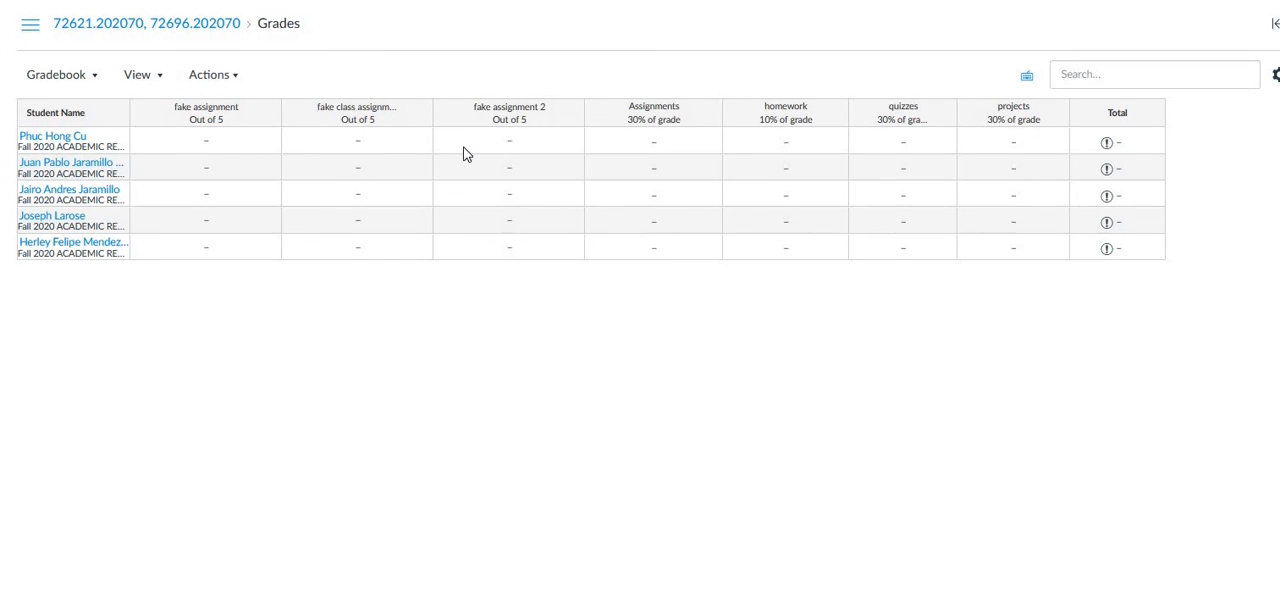
left_click(360, 145)
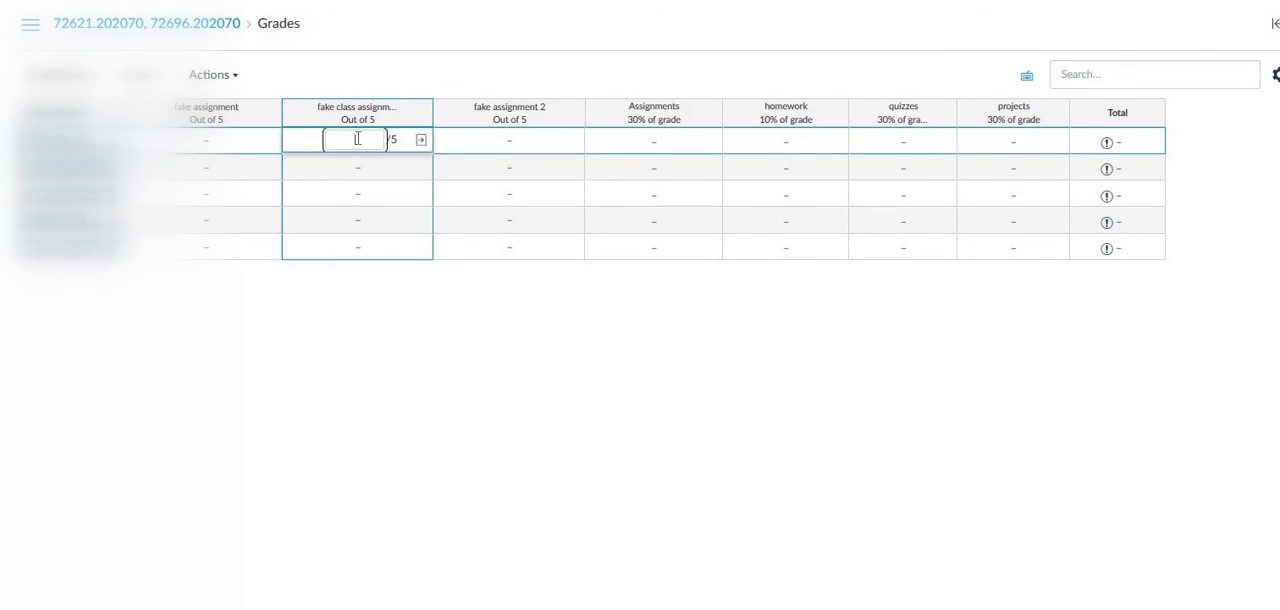
key("Return")
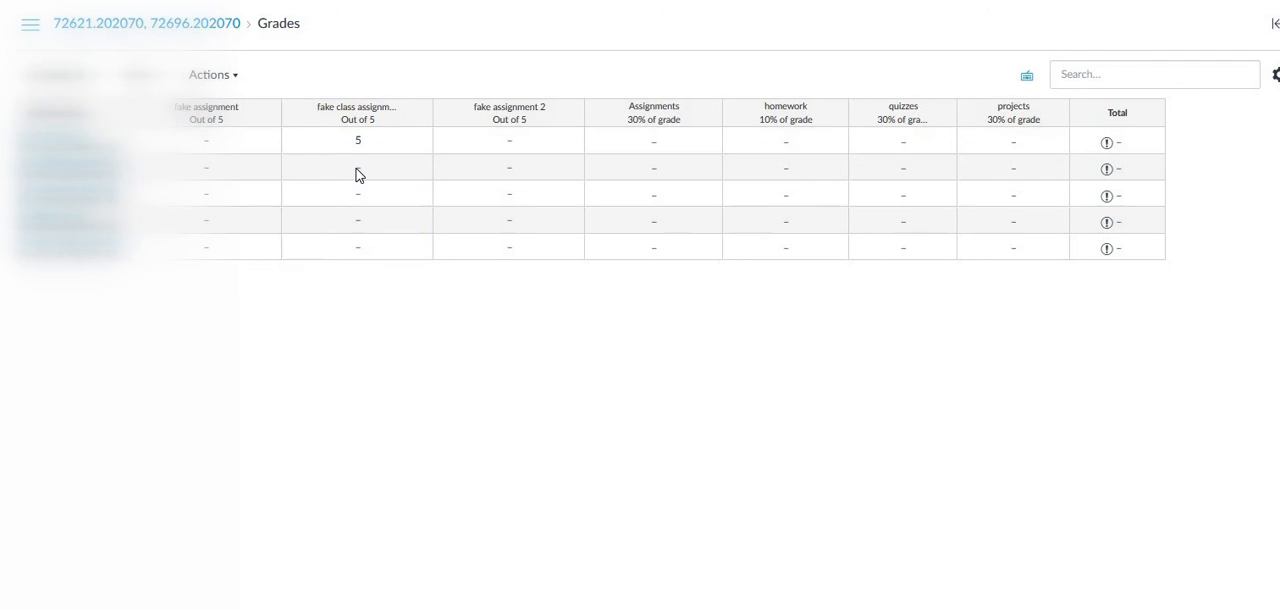
Back on Assignments, add an assignment group named unweighted worth 0% of the total grade.
left_click(357, 168)
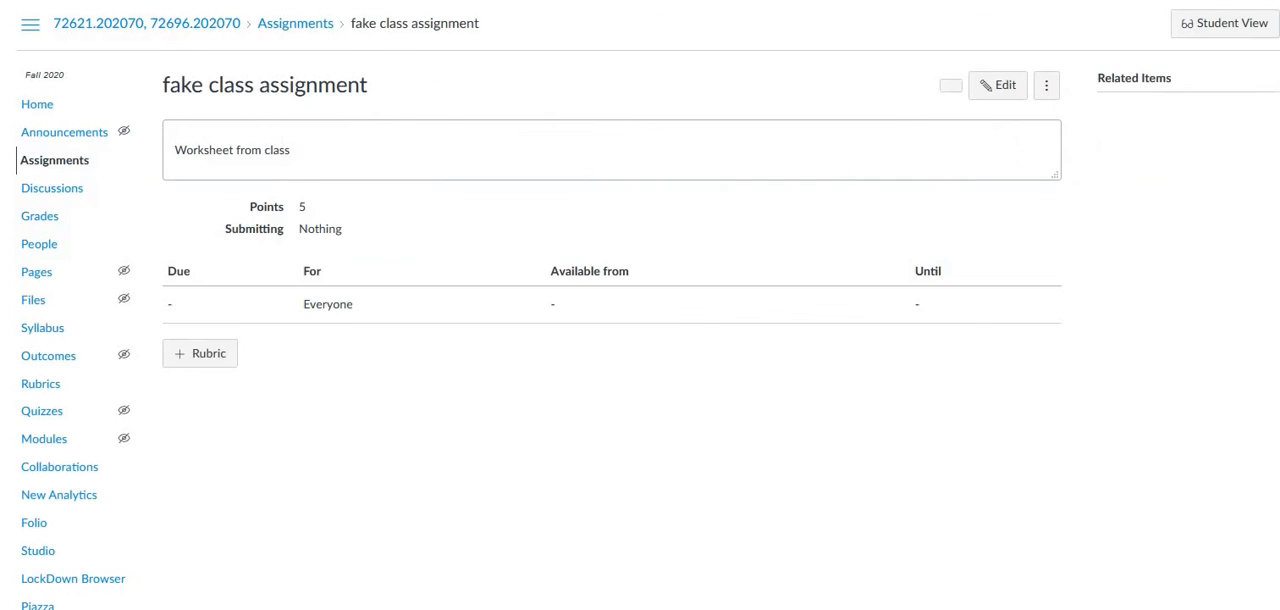
left_click(57, 172)
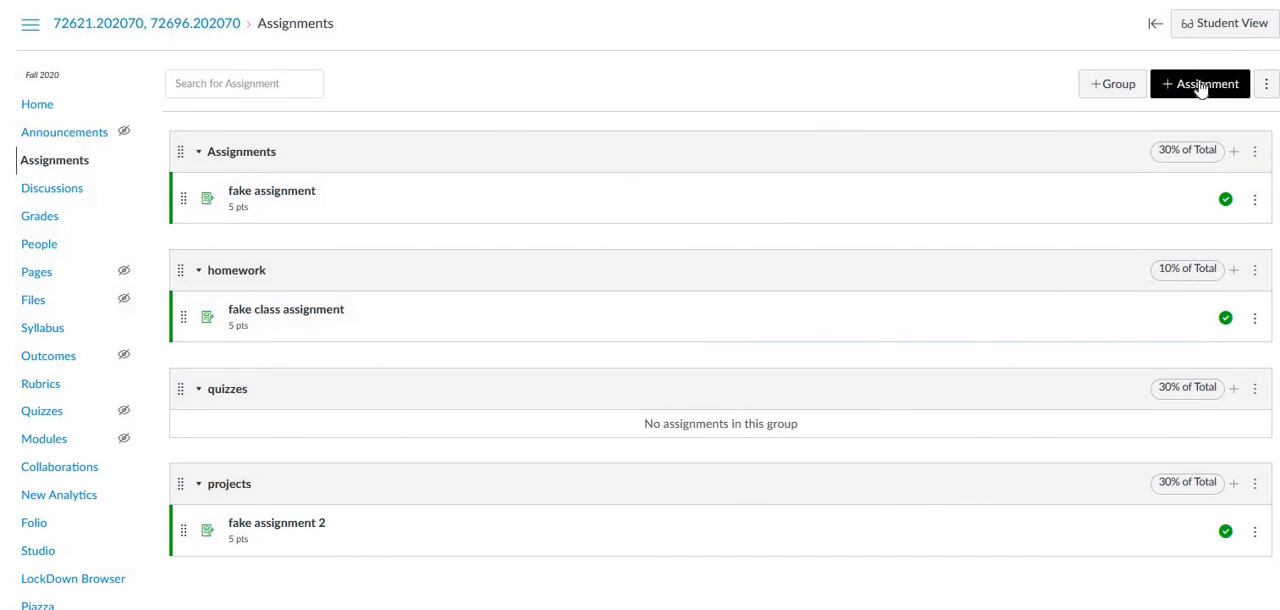
left_click(1120, 88)
left_click(623, 298)
type("unweighted")
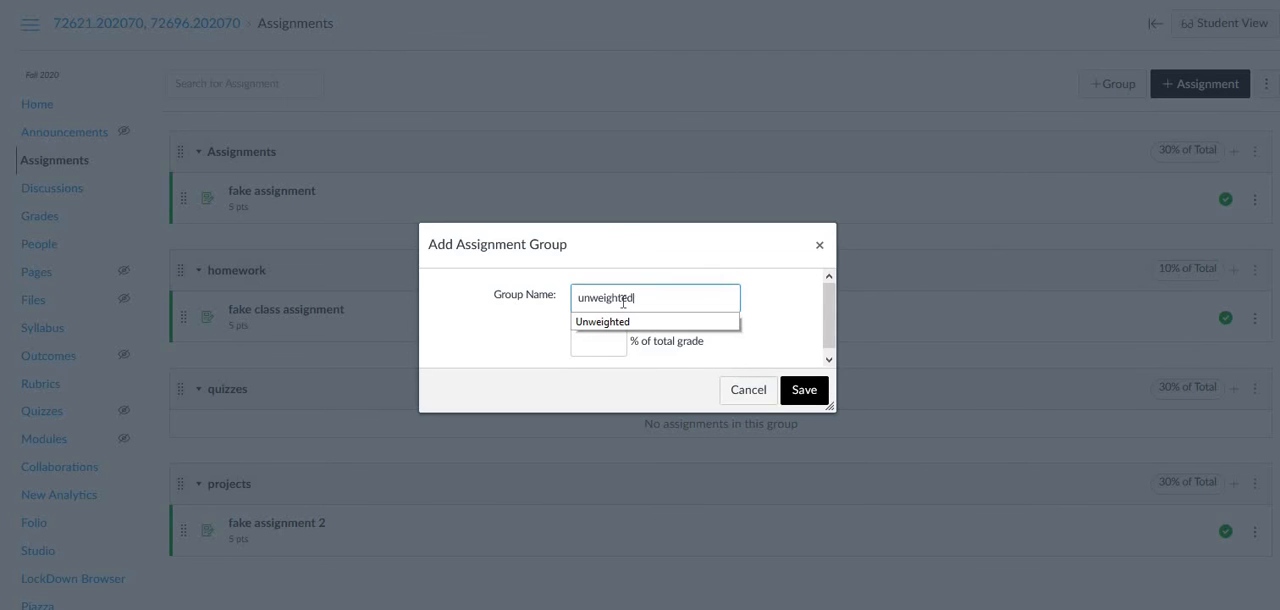
left_click(607, 348)
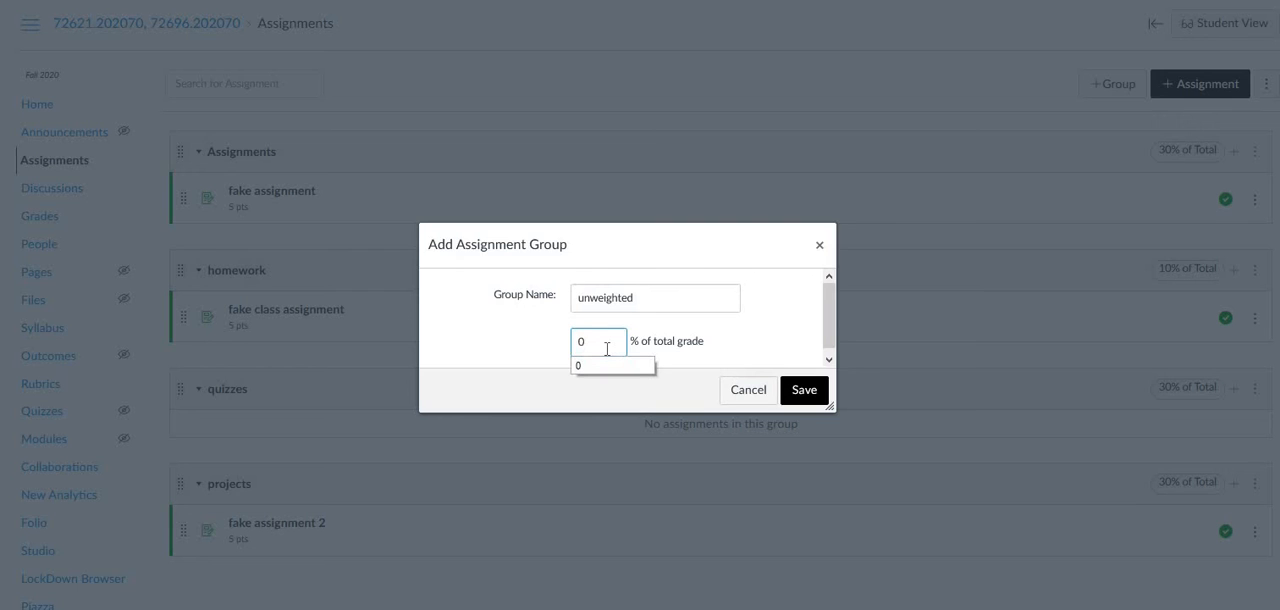
left_click(805, 392)
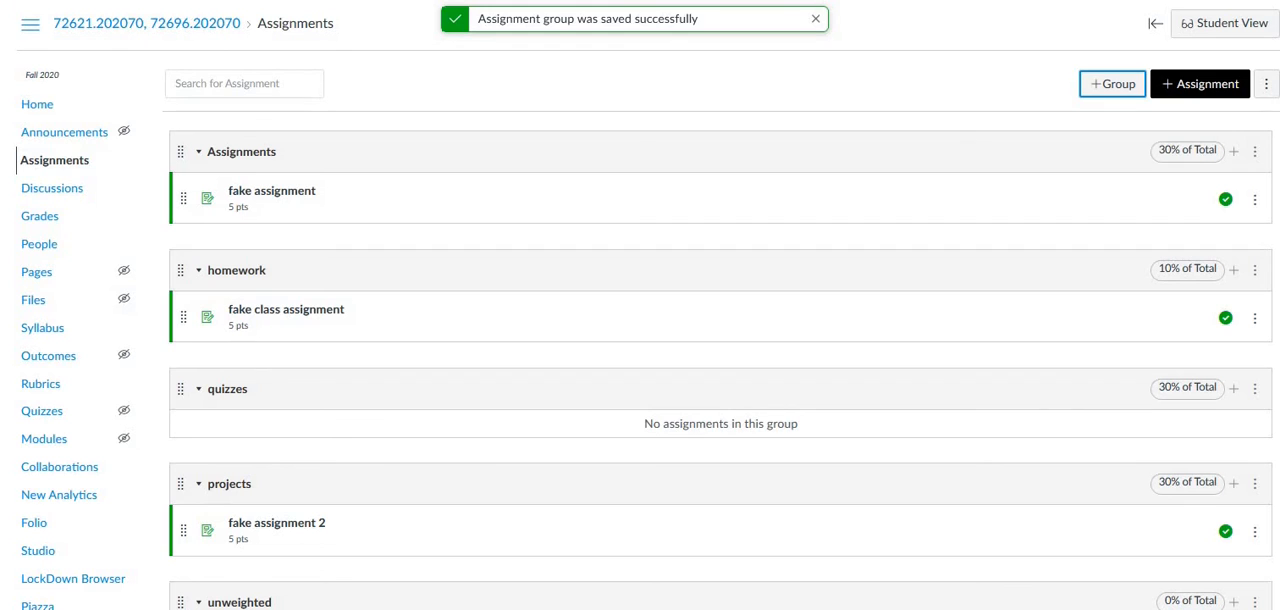
scroll(720, 350, "down", 3)
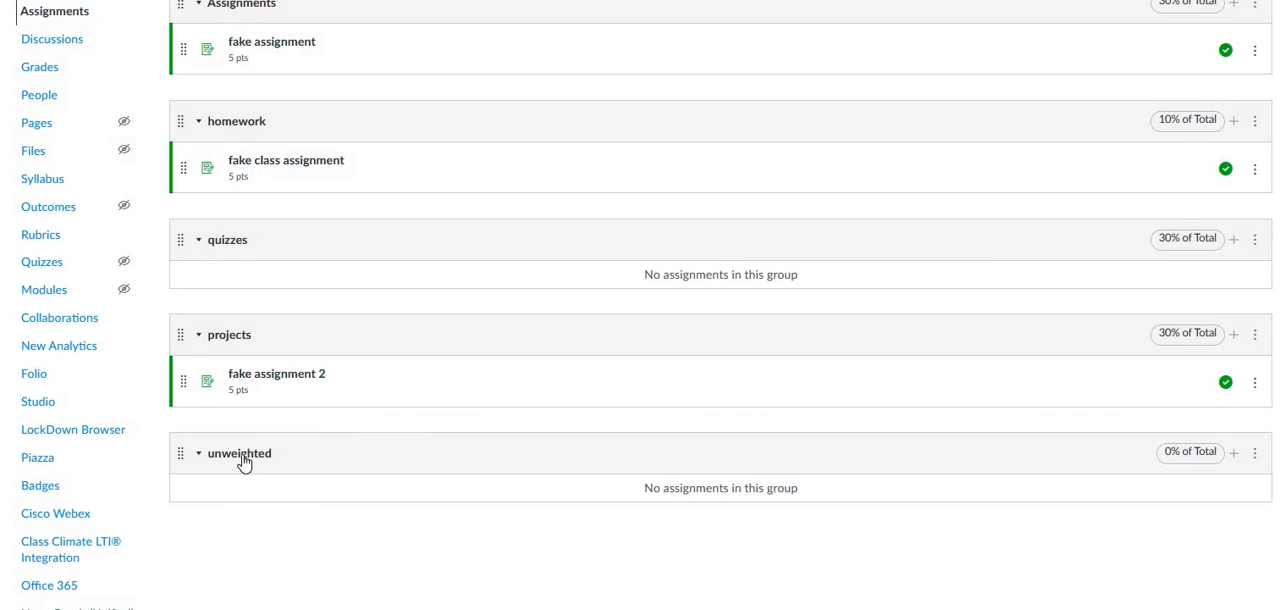
scroll(817, 467, "up", 3)
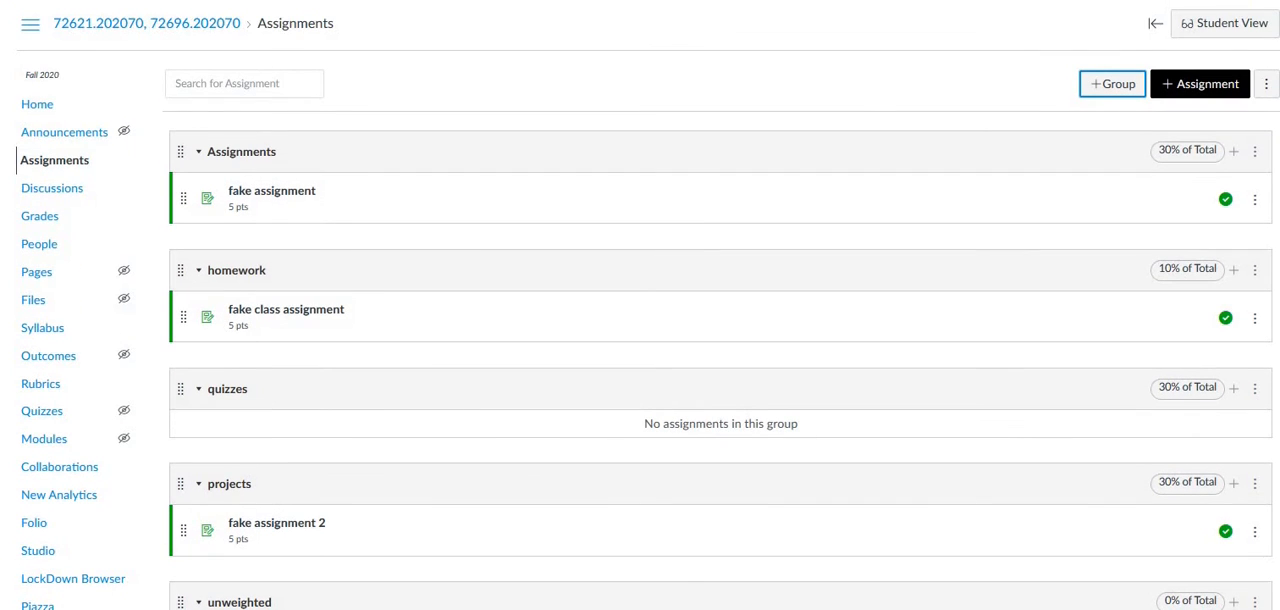